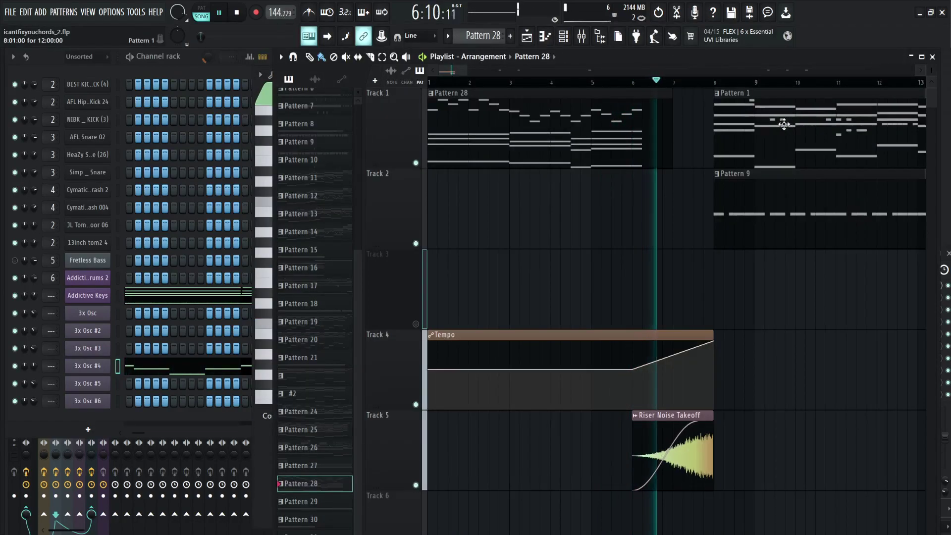
- Select the Pattern 1 clip in the playlist and examine its 3x Osc notes in the piano roll during playback
{"action": "left_click", "coordinate": [761, 123]}
{"action": "scroll", "coordinate": [736, 140], "scroll_direction": "down", "scroll_amount": 2}
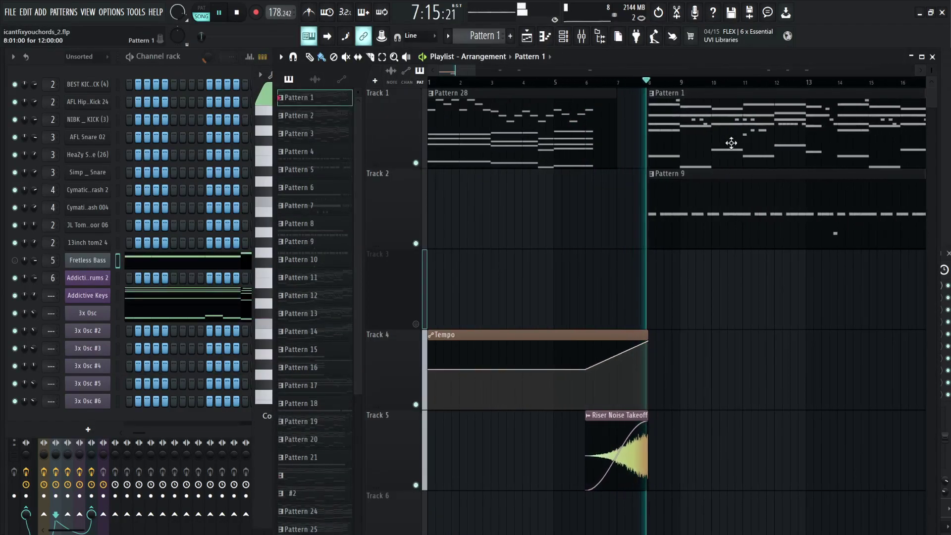
{"action": "left_click", "coordinate": [120, 317]}
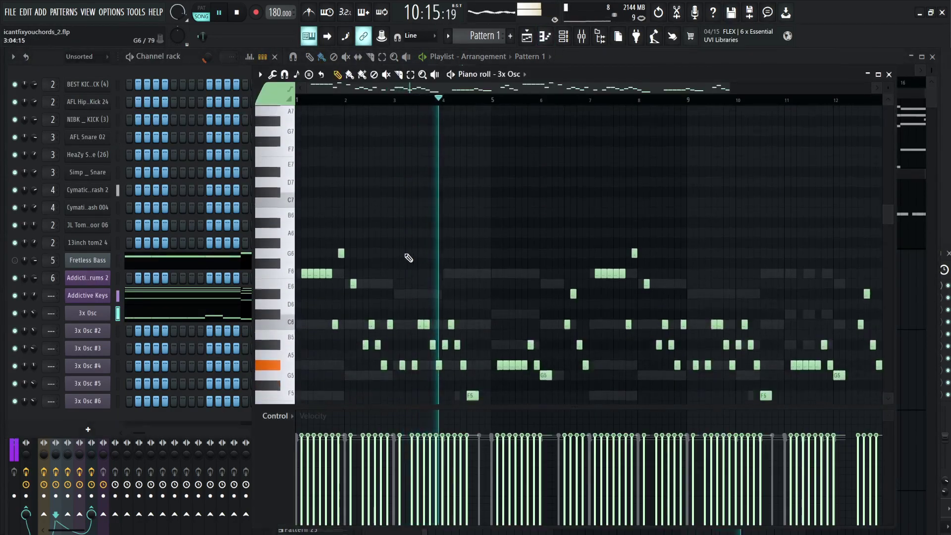
{"action": "scroll", "coordinate": [411, 255], "scroll_direction": "down", "scroll_amount": 2}
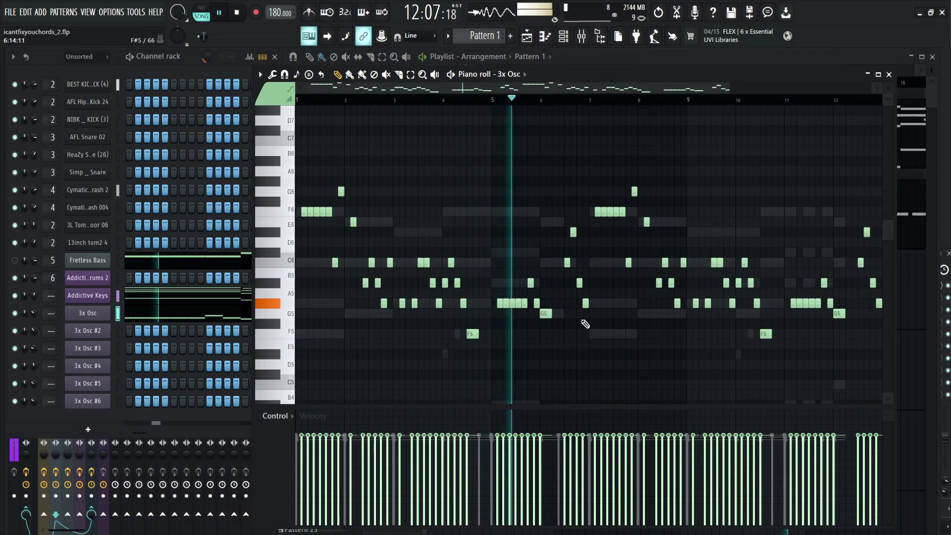
{"action": "scroll", "coordinate": [555, 314], "scroll_direction": "down", "scroll_amount": 1}
{"action": "scroll", "coordinate": [627, 317], "scroll_direction": "up", "scroll_amount": 2}
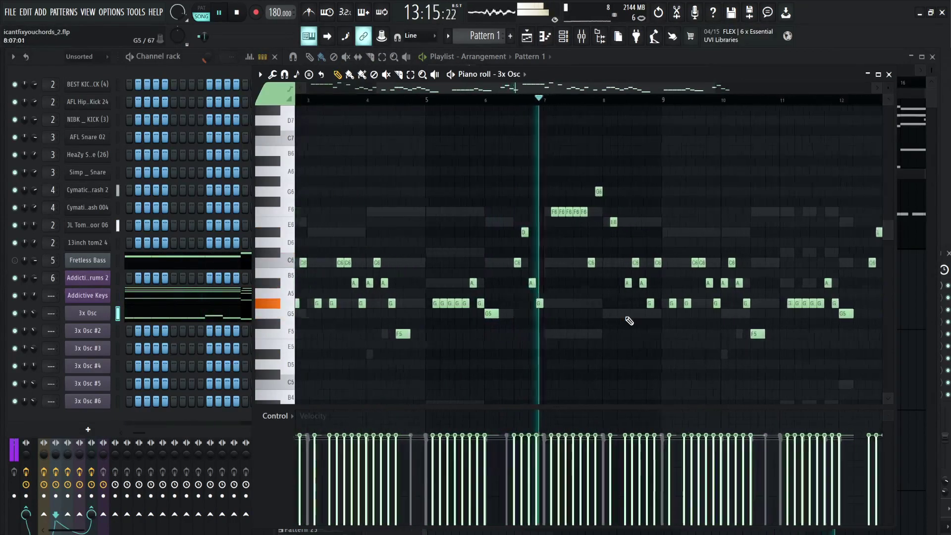
{"action": "scroll", "coordinate": [612, 302], "scroll_direction": "down", "scroll_amount": 2}
{"action": "scroll", "coordinate": [765, 216], "scroll_direction": "up", "scroll_amount": 3}
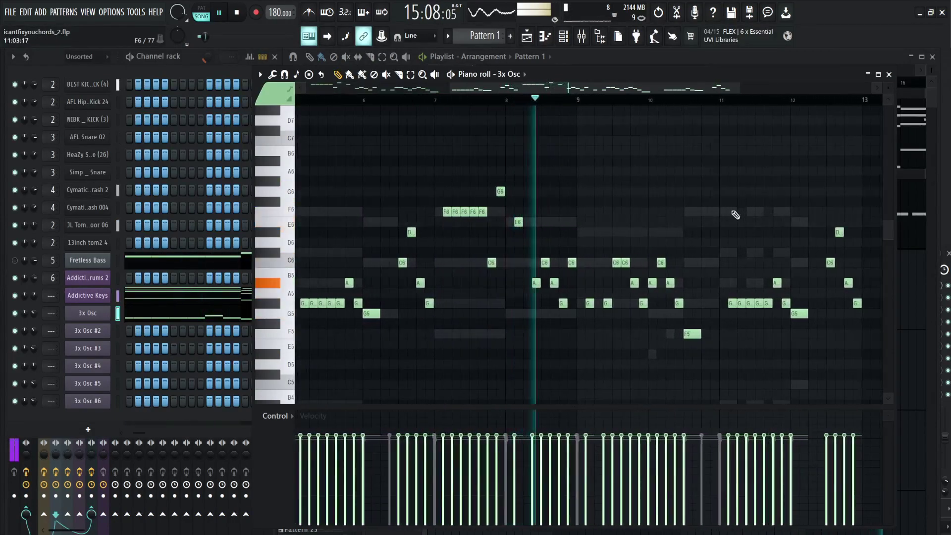
{"action": "scroll", "coordinate": [691, 197], "scroll_direction": "down", "scroll_amount": 2}
{"action": "scroll", "coordinate": [767, 201], "scroll_direction": "up", "scroll_amount": 2}
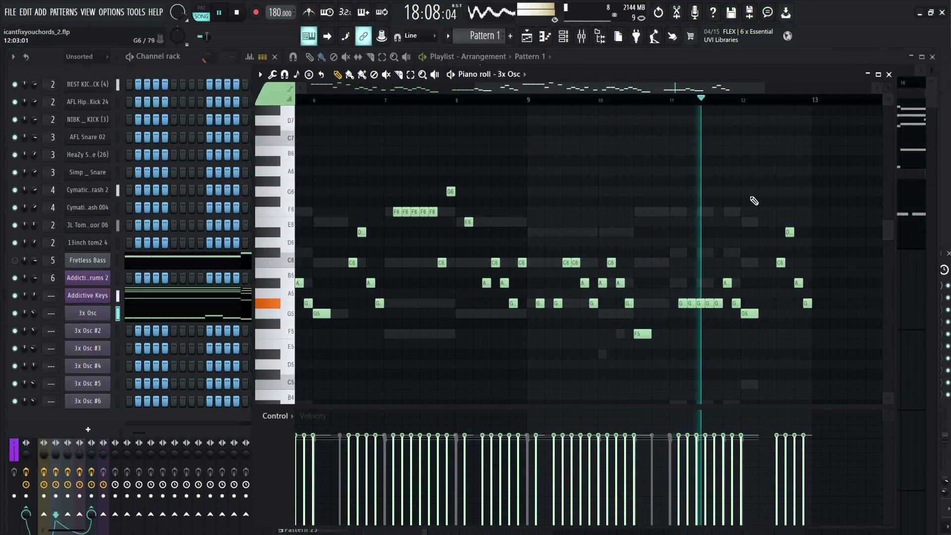
- Select the Pattern 11 clip in the playlist and examine its 3x Osc #2 notes in the piano roll
{"action": "left_click", "coordinate": [736, 60]}
{"action": "scroll", "coordinate": [724, 173], "scroll_direction": "down", "scroll_amount": 5}
{"action": "scroll", "coordinate": [675, 165], "scroll_direction": "up", "scroll_amount": 3}
{"action": "left_click", "coordinate": [675, 166]}
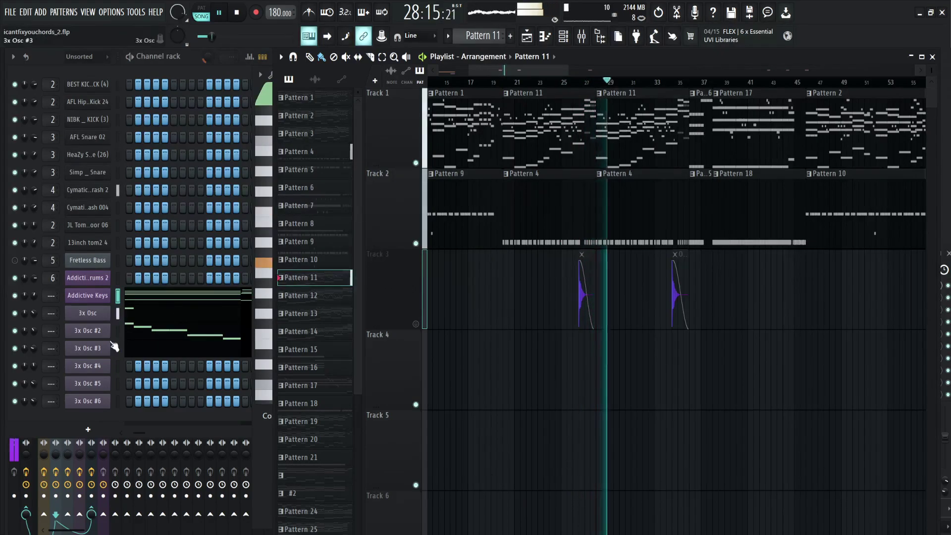
{"action": "left_click", "coordinate": [117, 331]}
{"action": "left_click", "coordinate": [547, 38]}
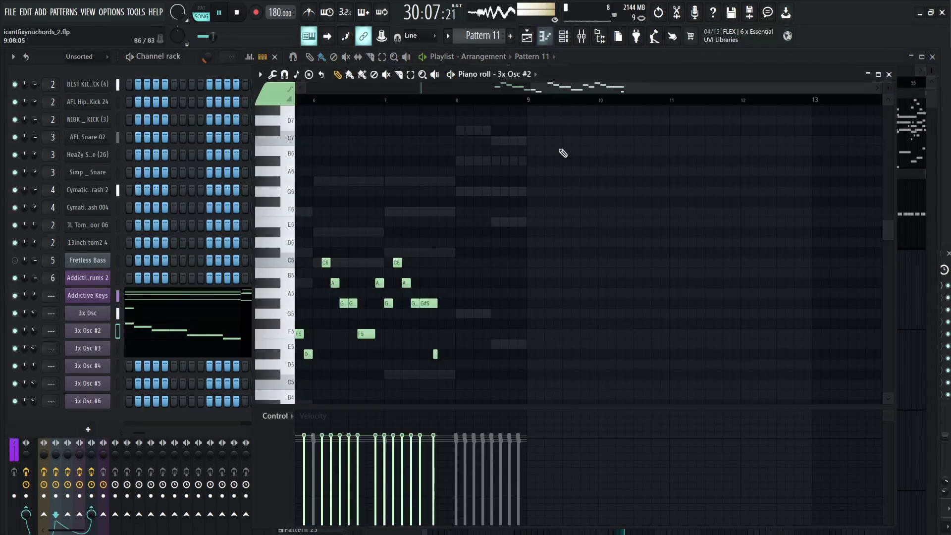
{"action": "scroll", "coordinate": [513, 324], "scroll_direction": "up", "scroll_amount": 2}
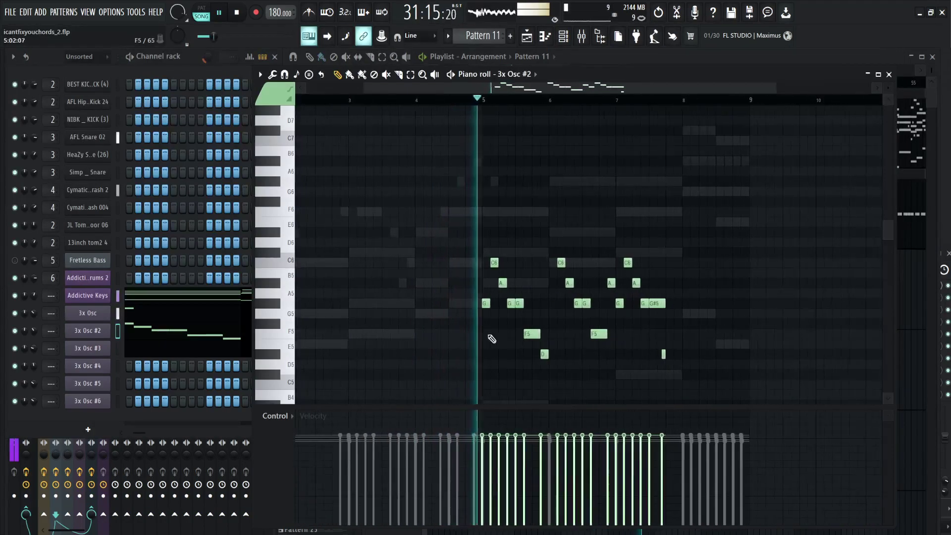
{"action": "scroll", "coordinate": [505, 309], "scroll_direction": "up", "scroll_amount": 1}
{"action": "scroll", "coordinate": [574, 312], "scroll_direction": "down", "scroll_amount": 3}
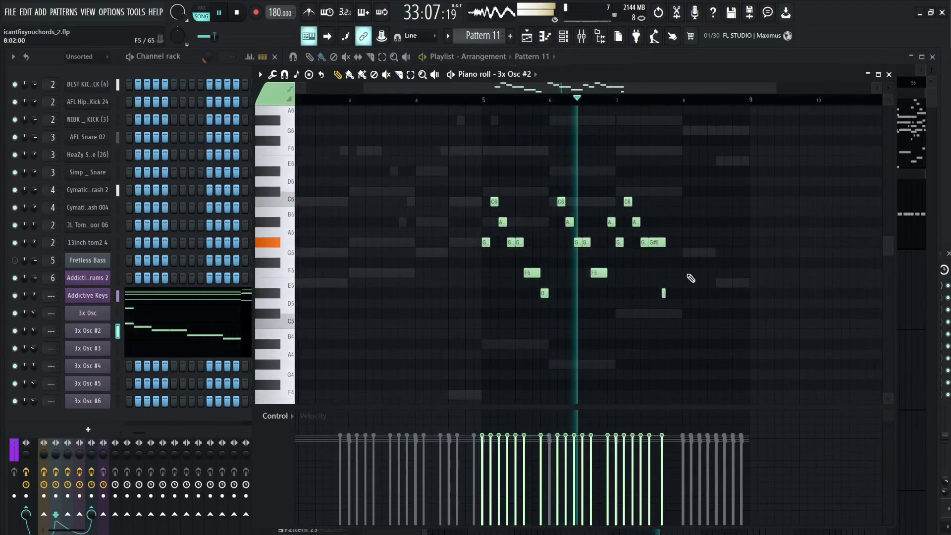
{"action": "scroll", "coordinate": [743, 264], "scroll_direction": "down", "scroll_amount": 1}
{"action": "scroll", "coordinate": [737, 254], "scroll_direction": "up", "scroll_amount": 2, "text": "ctrl"}
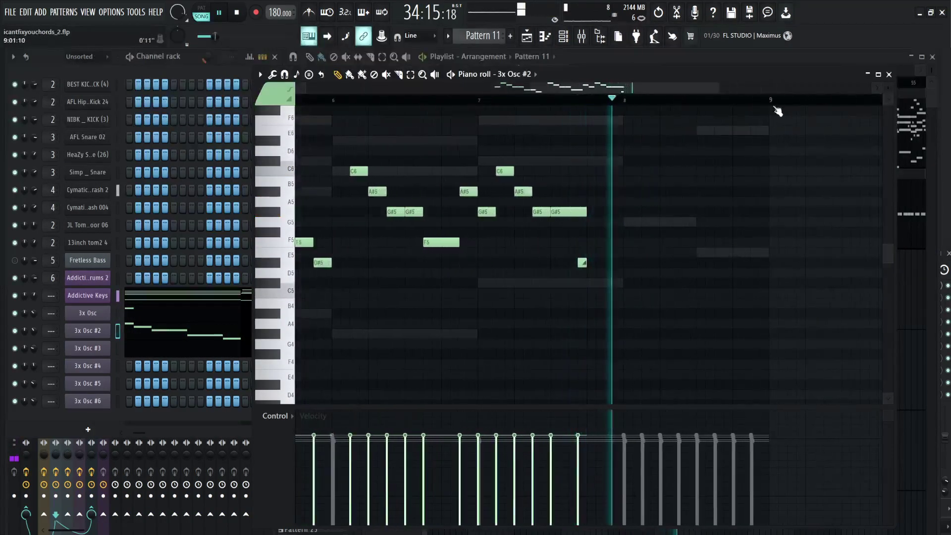
- Select the Pattern 17 clip in the playlist and examine its 3x Osc #6 notes in the piano roll
{"action": "left_click", "coordinate": [845, 55]}
{"action": "left_click", "coordinate": [732, 146]}
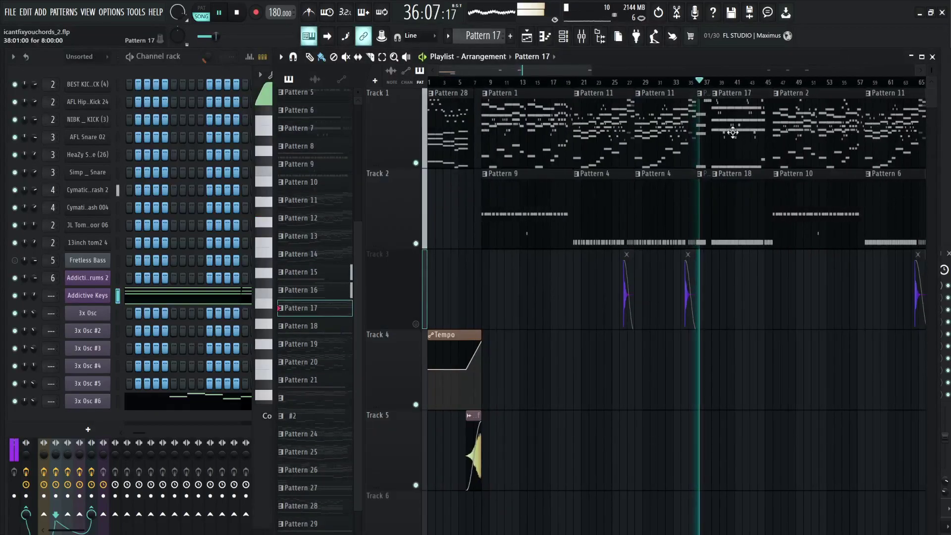
{"action": "left_click", "coordinate": [118, 401]}
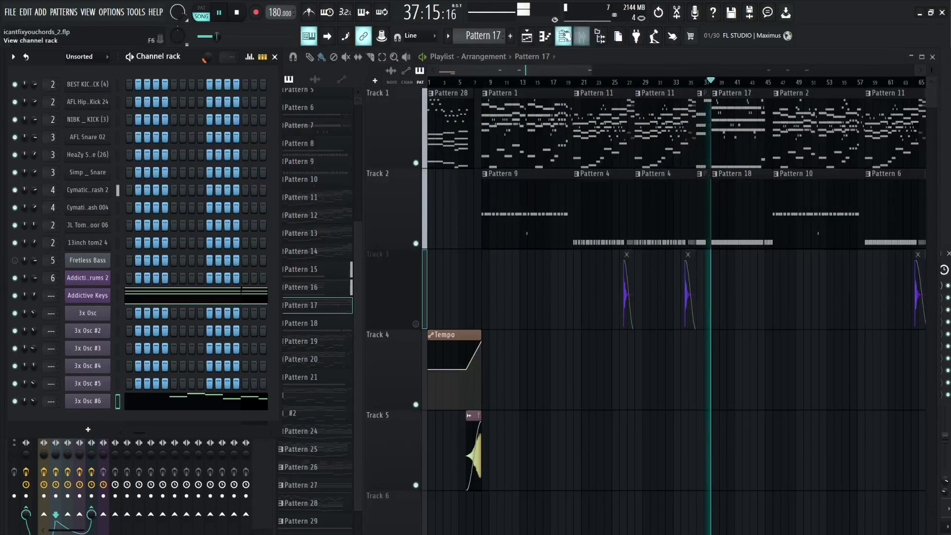
{"action": "left_click", "coordinate": [546, 36]}
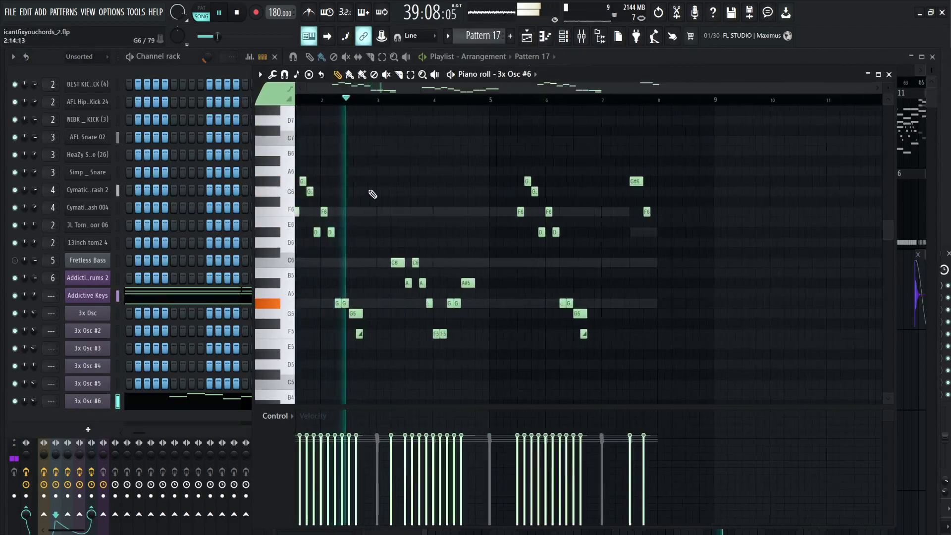
{"action": "scroll", "coordinate": [446, 222], "scroll_direction": "up", "scroll_amount": 3}
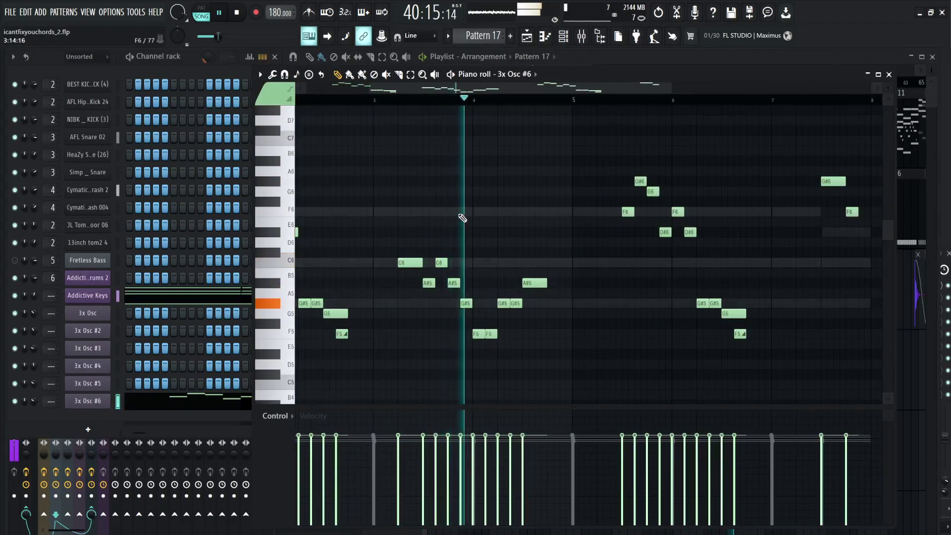
{"action": "scroll", "coordinate": [515, 230], "scroll_direction": "down", "scroll_amount": 3}
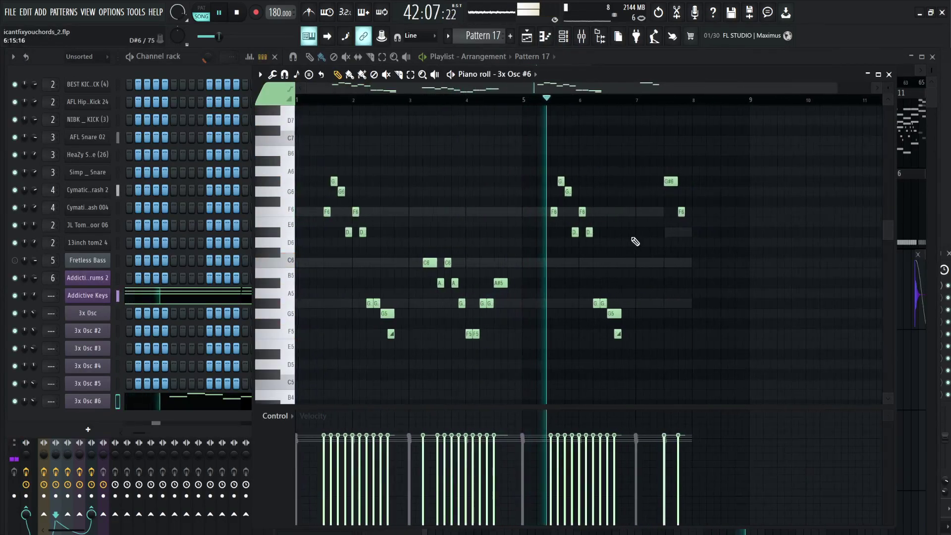
{"action": "scroll", "coordinate": [630, 240], "scroll_direction": "up", "scroll_amount": 2}
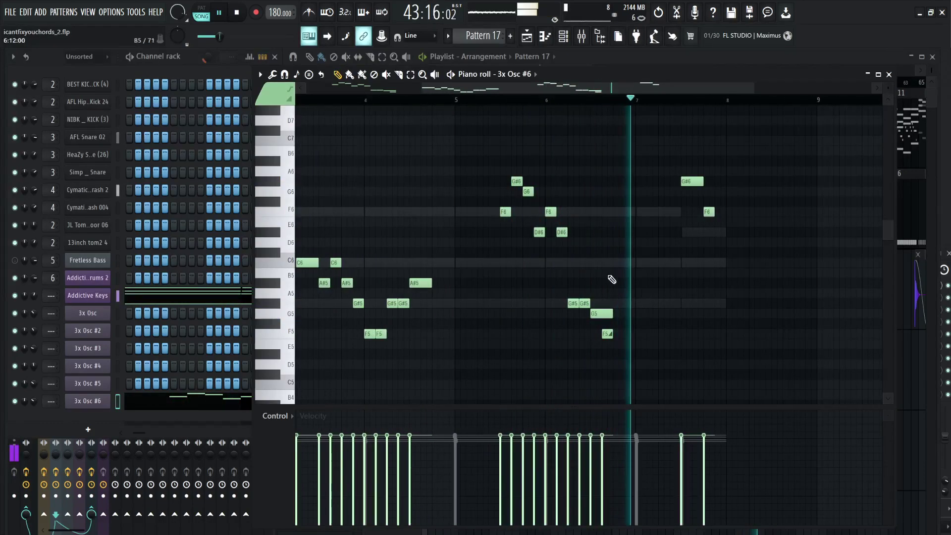
{"action": "scroll", "coordinate": [616, 280], "scroll_direction": "down", "scroll_amount": 2}
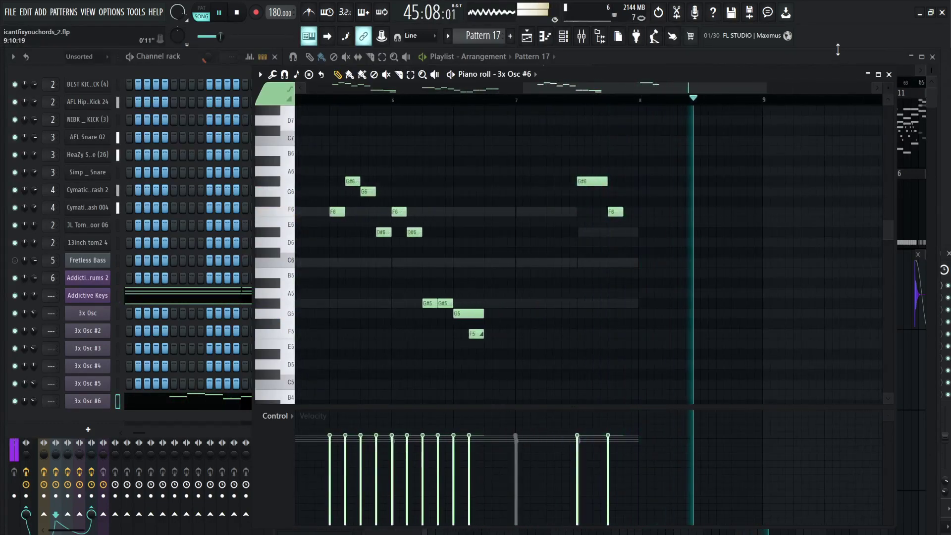
- Select the Pattern 2 clip in the playlist and examine its 3x Osc #2 notes in the piano roll
{"action": "left_click", "coordinate": [832, 60]}
{"action": "scroll", "coordinate": [777, 124], "scroll_direction": "down", "scroll_amount": 1}
{"action": "left_click", "coordinate": [762, 124]}
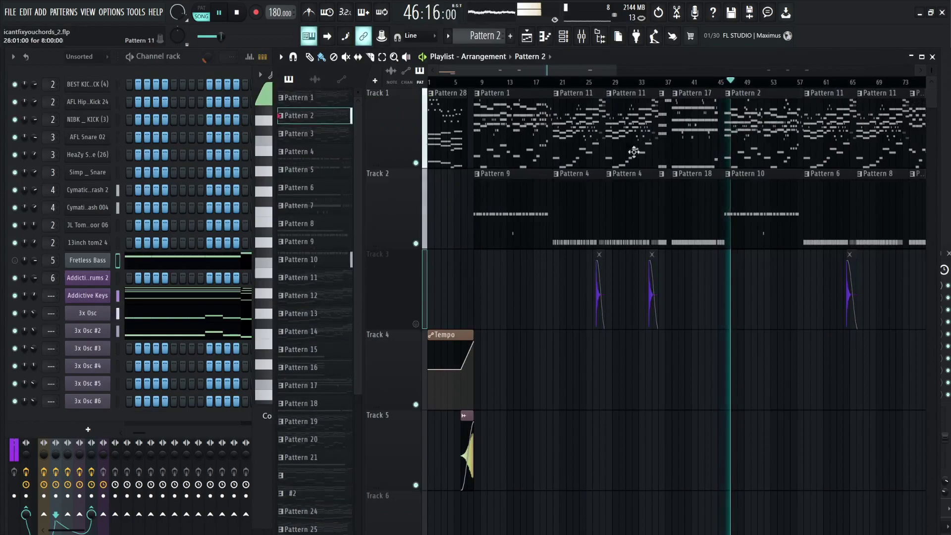
{"action": "left_click", "coordinate": [118, 328]}
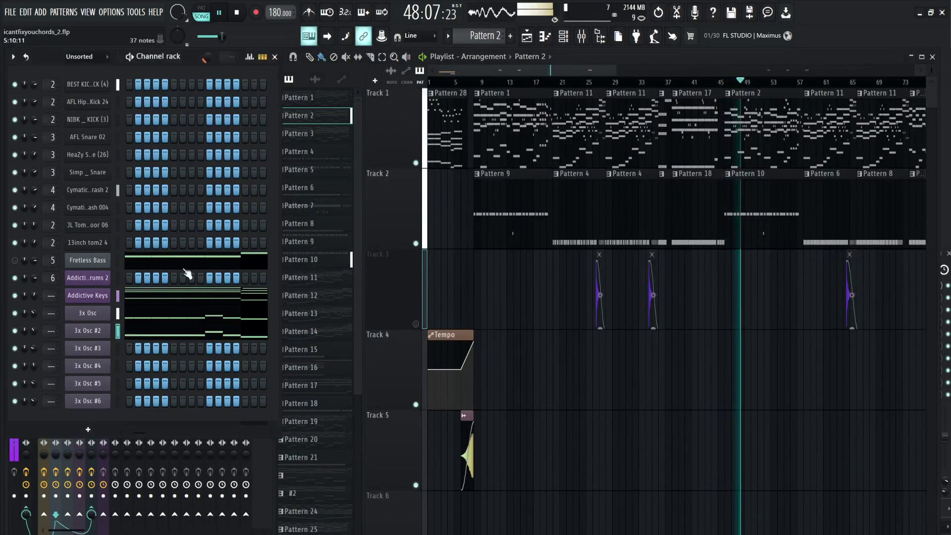
{"action": "left_click", "coordinate": [543, 39]}
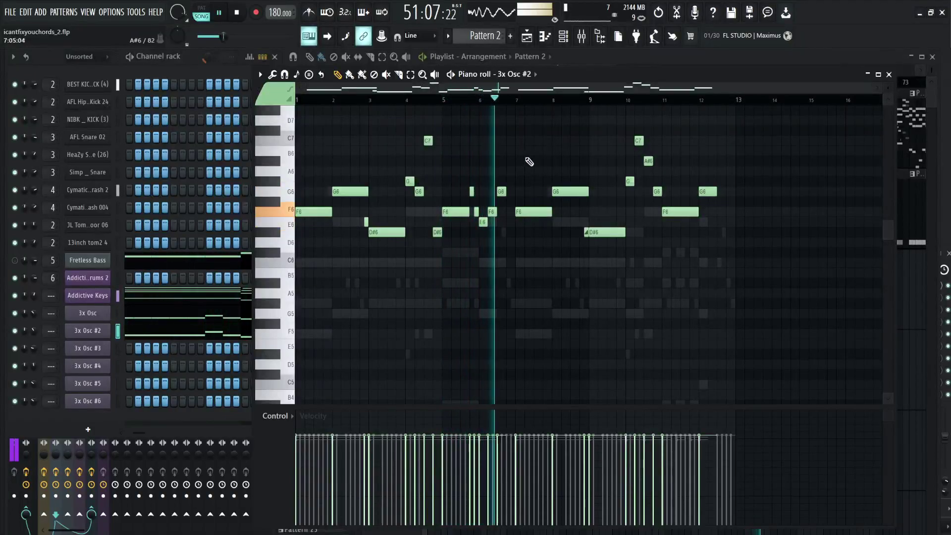
{"action": "scroll", "coordinate": [550, 169], "scroll_direction": "down", "scroll_amount": 3}
{"action": "scroll", "coordinate": [551, 169], "scroll_direction": "up", "scroll_amount": 4}
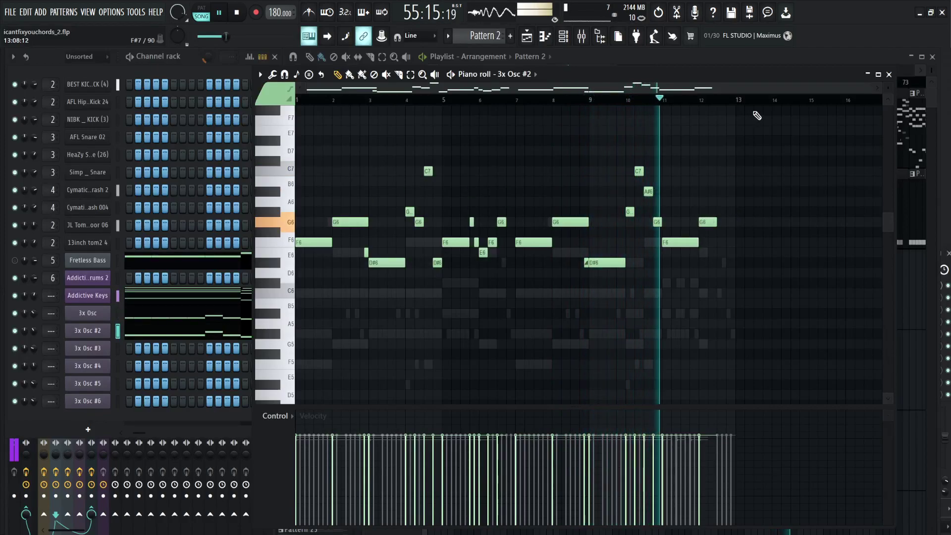
- Move the piano roll window aside and select the first Pattern 11 clip after Pattern 2 in the playlist
{"action": "left_click_drag", "start_coordinate": [781, 72], "coordinate": [650, 85]}
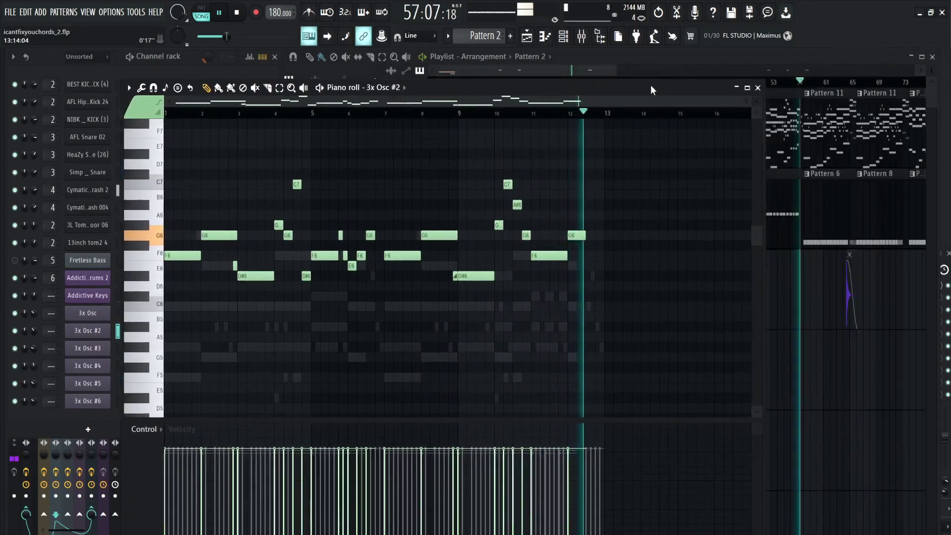
{"action": "left_click", "coordinate": [802, 59]}
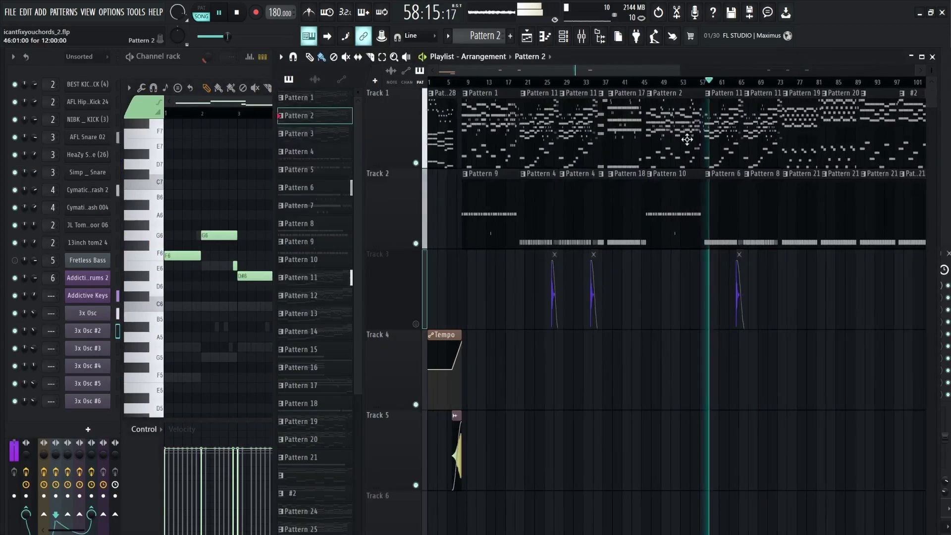
{"action": "scroll", "coordinate": [659, 156], "scroll_direction": "up", "scroll_amount": 2}
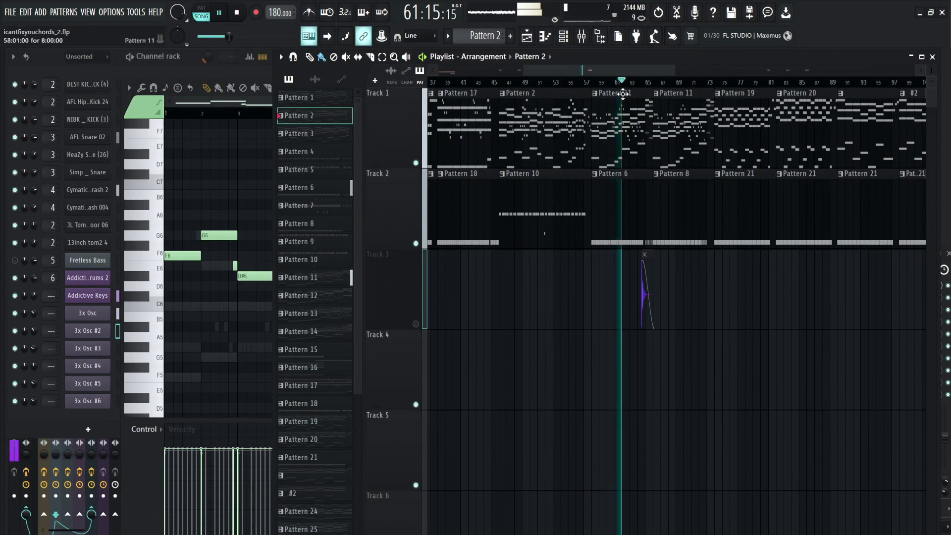
{"action": "left_click", "coordinate": [619, 145]}
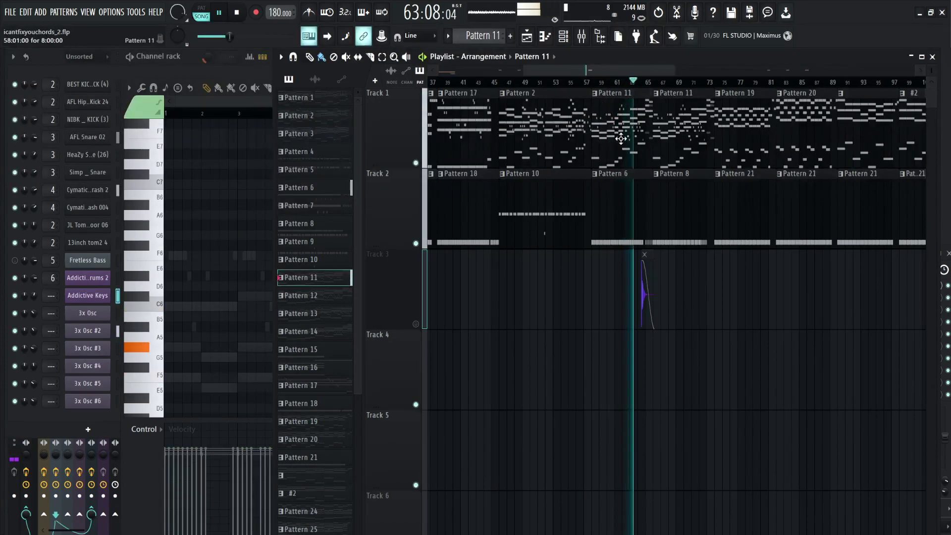
- Select the Pattern 6 clip on Track 2 and view its AFL Snare 02 notes in the piano roll
{"action": "left_click", "coordinate": [628, 205]}
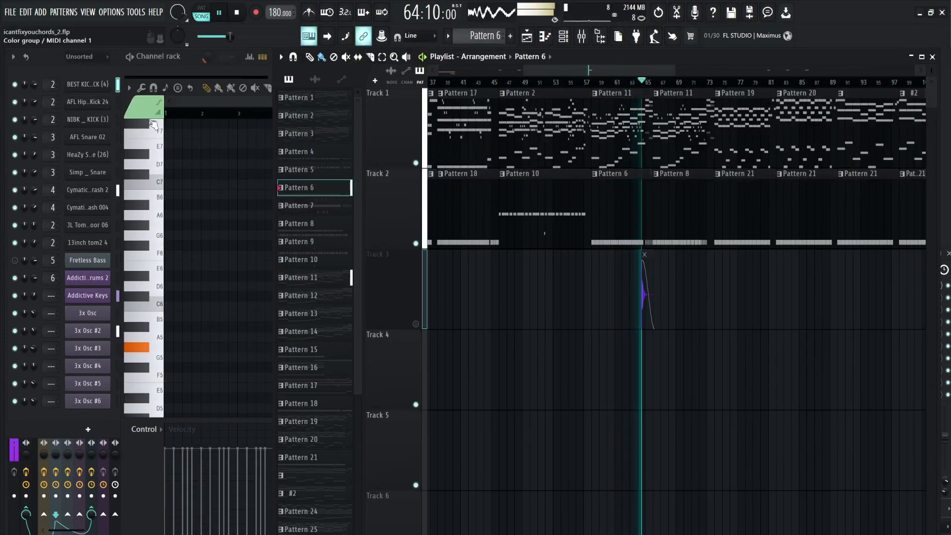
{"action": "left_click", "coordinate": [179, 58]}
{"action": "left_click", "coordinate": [118, 137]}
{"action": "left_click", "coordinate": [550, 41]}
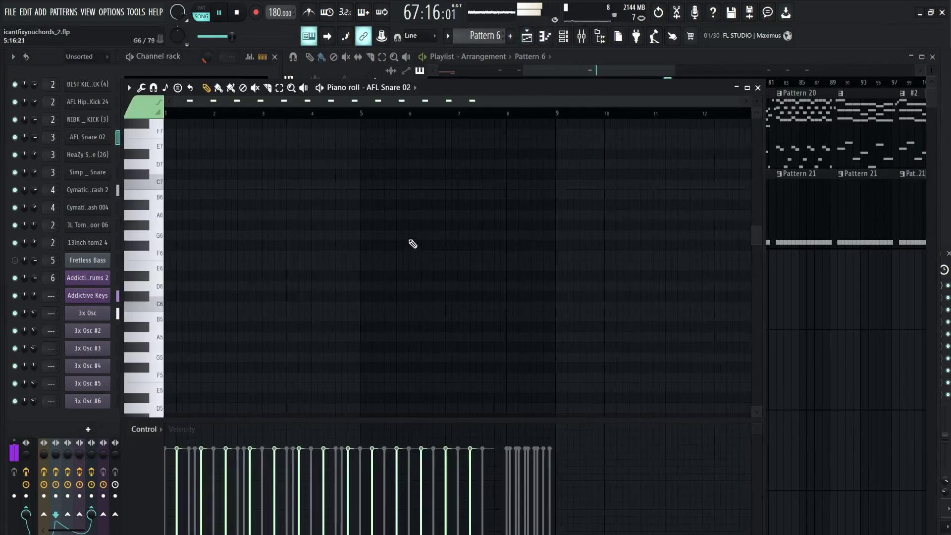
{"action": "scroll", "coordinate": [412, 238], "scroll_direction": "down", "scroll_amount": 4}
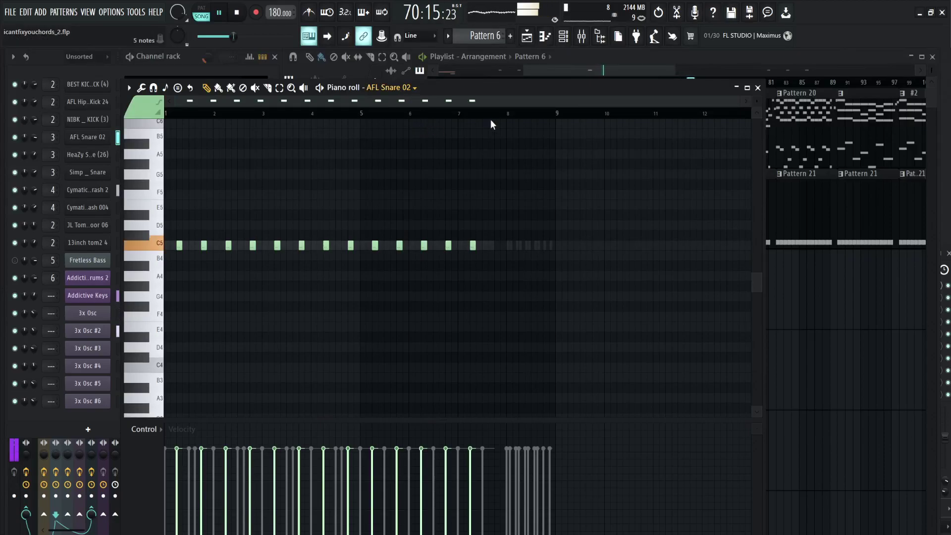
- Select the Pattern 8 clip, view its AFL Snare 02 notes in the piano roll and return to the playlist
{"action": "left_click", "coordinate": [636, 57]}
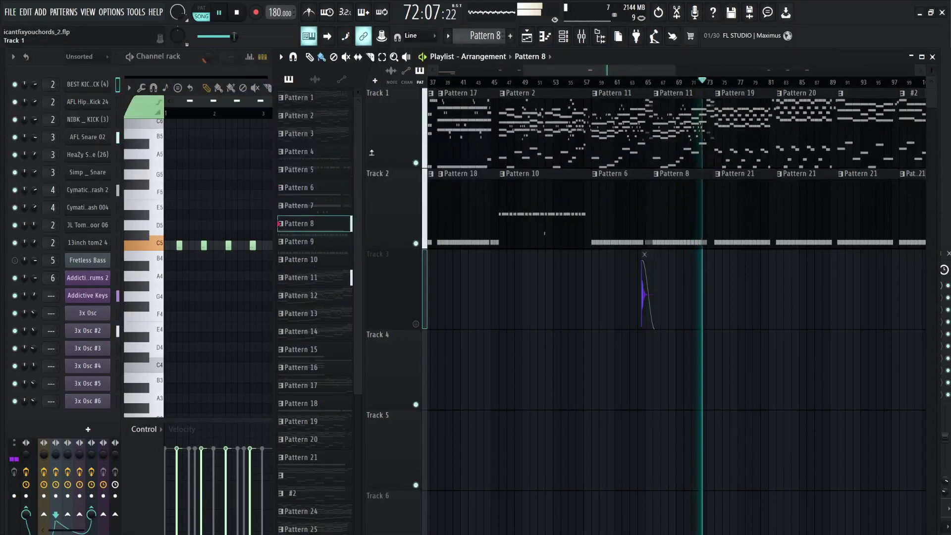
{"action": "left_click", "coordinate": [255, 100]}
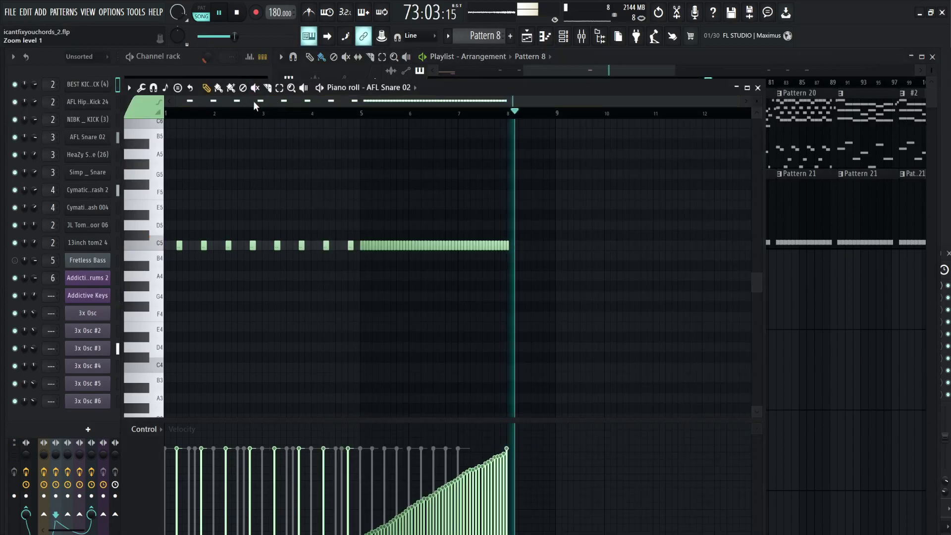
{"action": "left_click", "coordinate": [750, 56]}
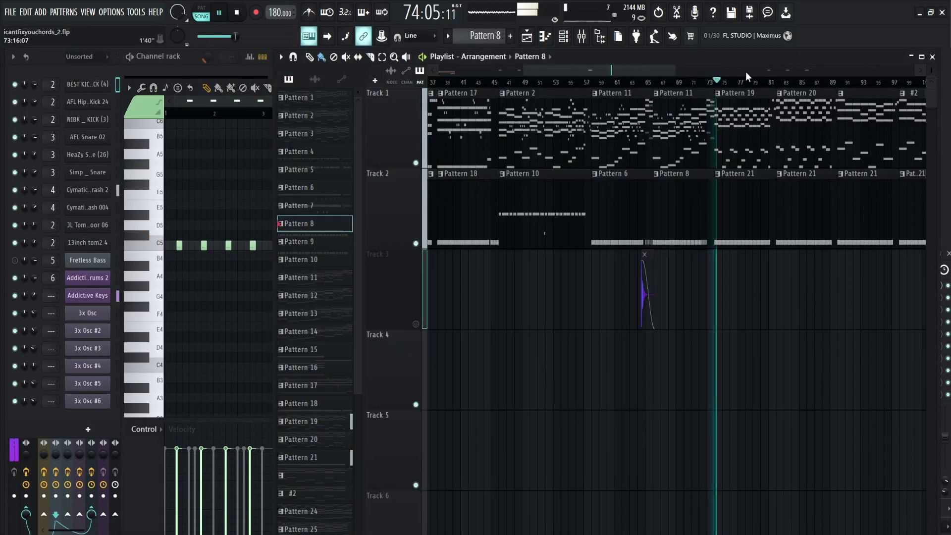
- Select the Pattern 19 clip on Track 1 and view its Addictive Keys notes in the piano roll
{"action": "left_click", "coordinate": [736, 120]}
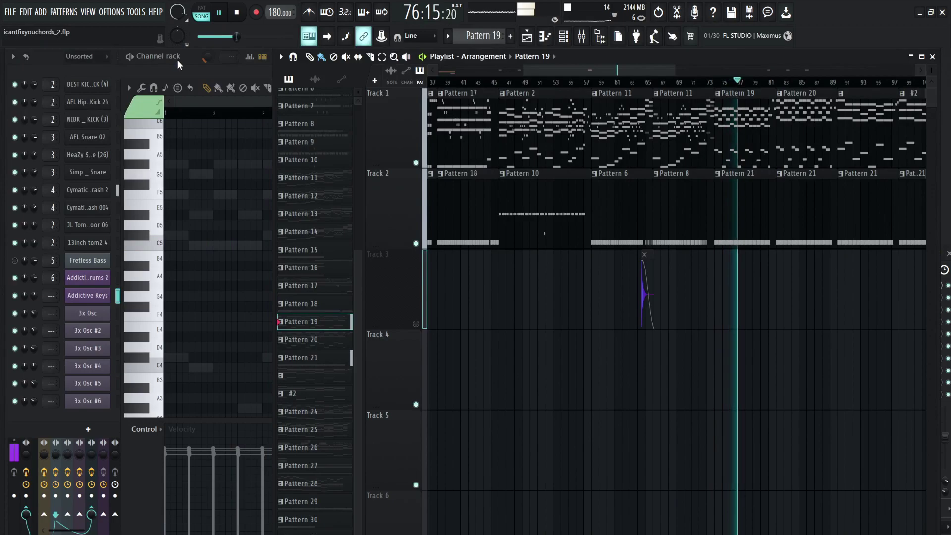
{"action": "left_click", "coordinate": [177, 60]}
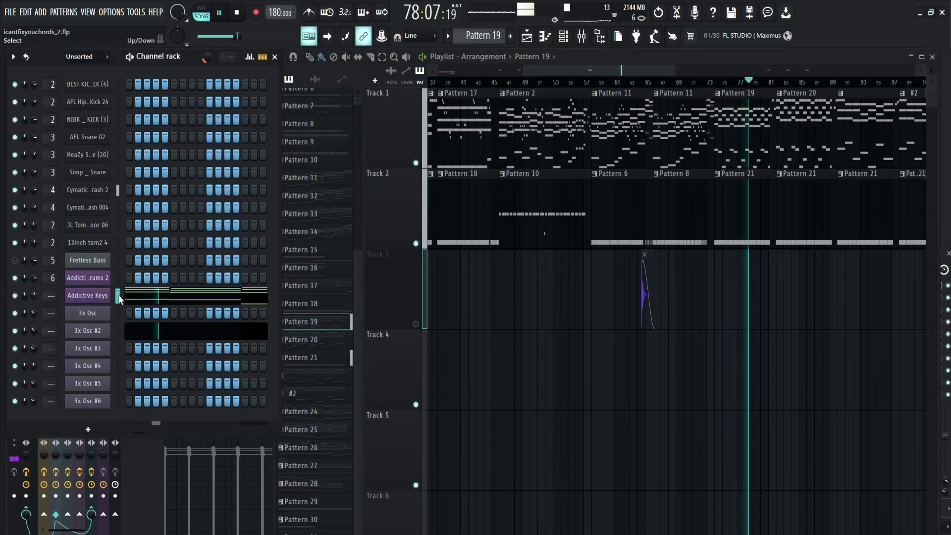
{"action": "left_click", "coordinate": [547, 38]}
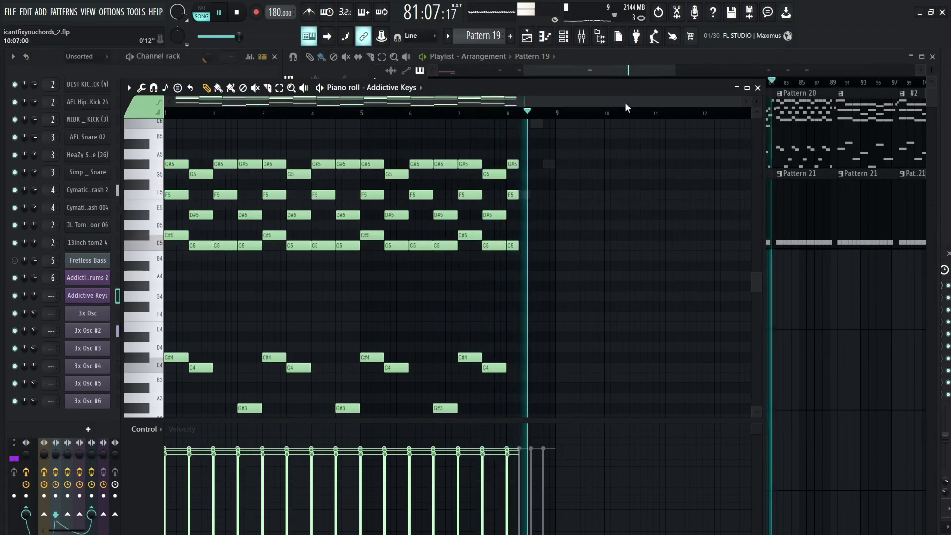
- Select the Pattern 20 clip on Track 1 and examine the neighbouring clips in the playlist
{"action": "scroll", "coordinate": [530, 197], "scroll_direction": "up", "scroll_amount": 3}
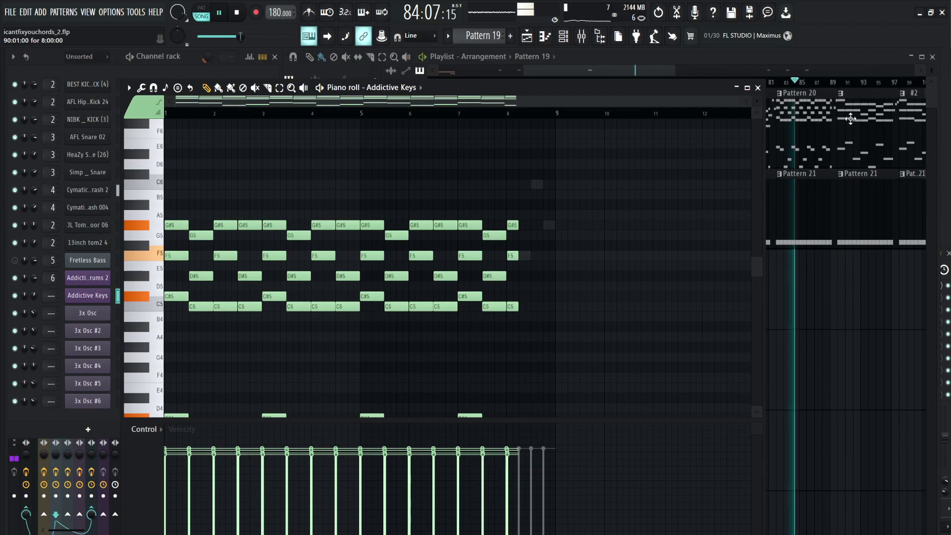
{"action": "left_click", "coordinate": [823, 103]}
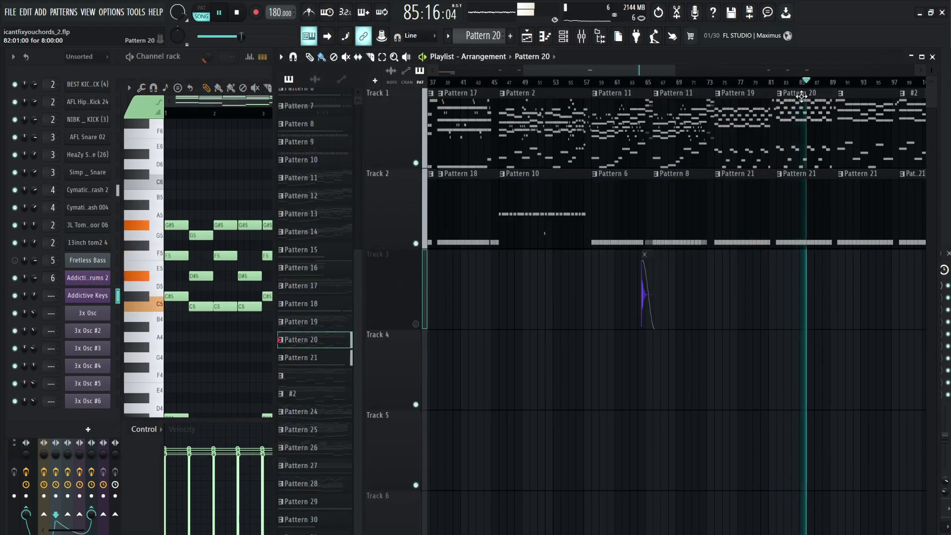
{"action": "scroll", "coordinate": [787, 109], "scroll_direction": "down", "scroll_amount": 4}
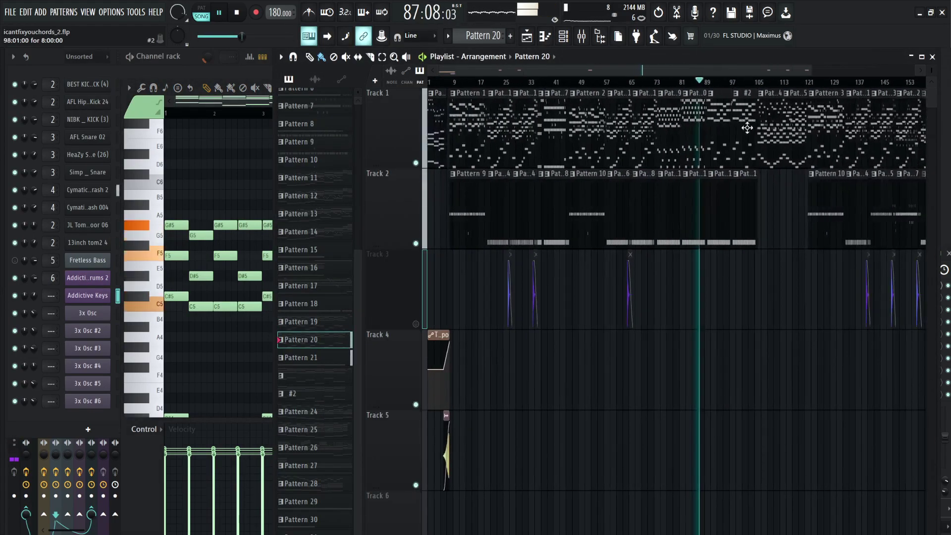
{"action": "scroll", "coordinate": [743, 121], "scroll_direction": "up", "scroll_amount": 3}
{"action": "scroll", "coordinate": [683, 129], "scroll_direction": "up", "scroll_amount": 2}
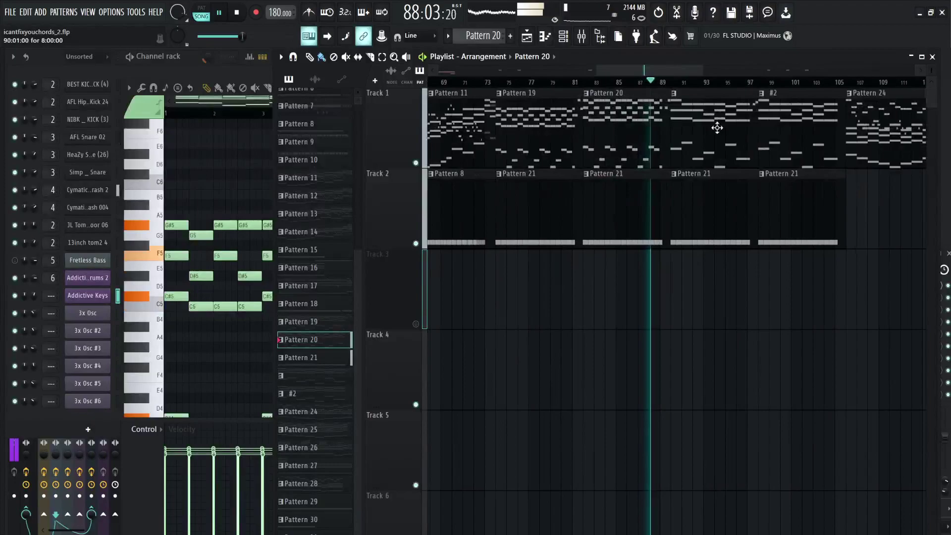
- Select the unnamed Track 1 clip after Pattern 20, view its Addictive Keys notes in the piano roll and return to the playlist
{"action": "left_click", "coordinate": [689, 123]}
{"action": "left_click", "coordinate": [247, 103]}
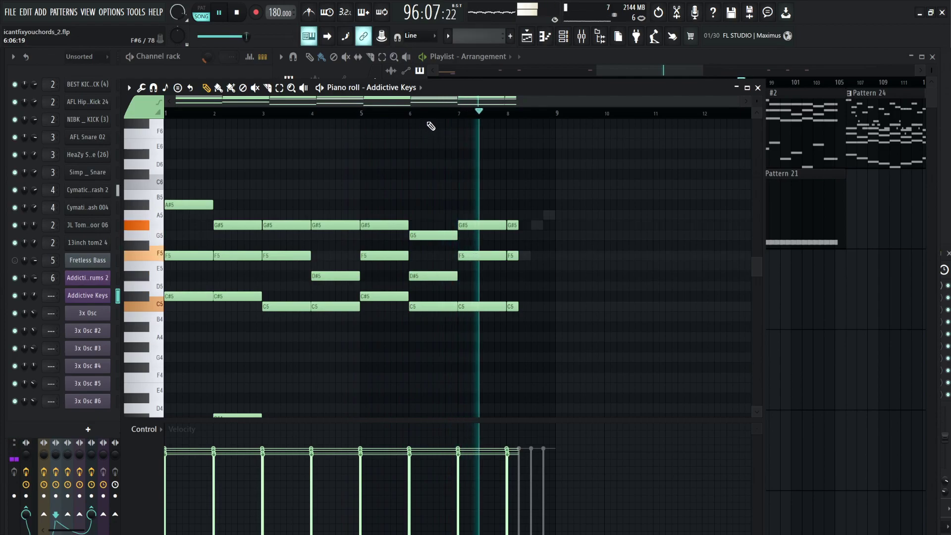
{"action": "left_click", "coordinate": [756, 57]}
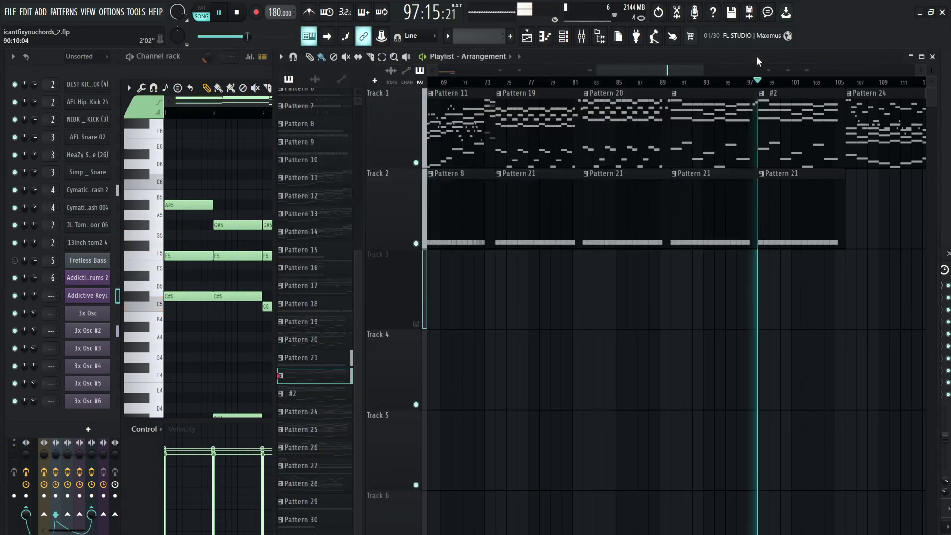
- Select the Pattern 24 clip on Track 1 and view its 3x Osc #4 notes in the piano roll
{"action": "scroll", "coordinate": [718, 131], "scroll_direction": "down", "scroll_amount": 3}
{"action": "scroll", "coordinate": [710, 89], "scroll_direction": "up", "scroll_amount": 3}
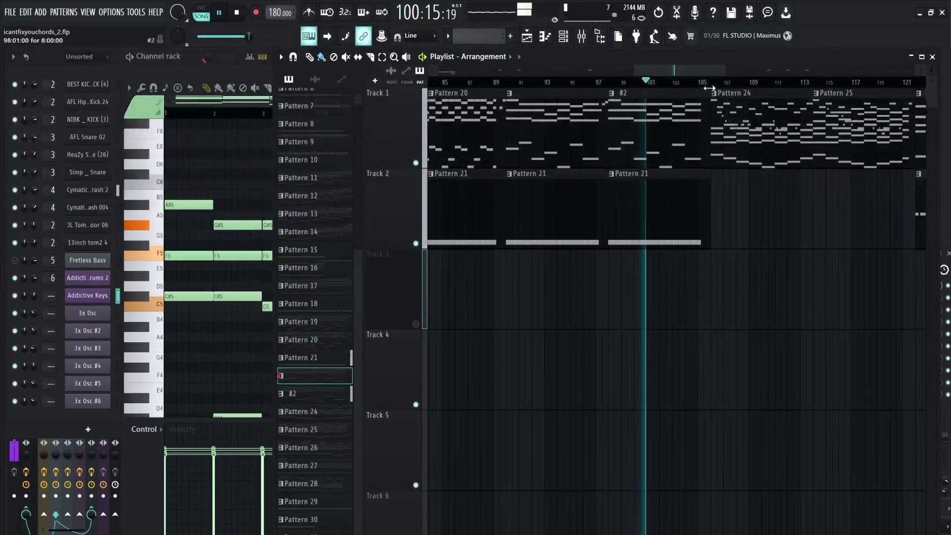
{"action": "left_click_drag", "start_coordinate": [697, 75], "coordinate": [720, 76]}
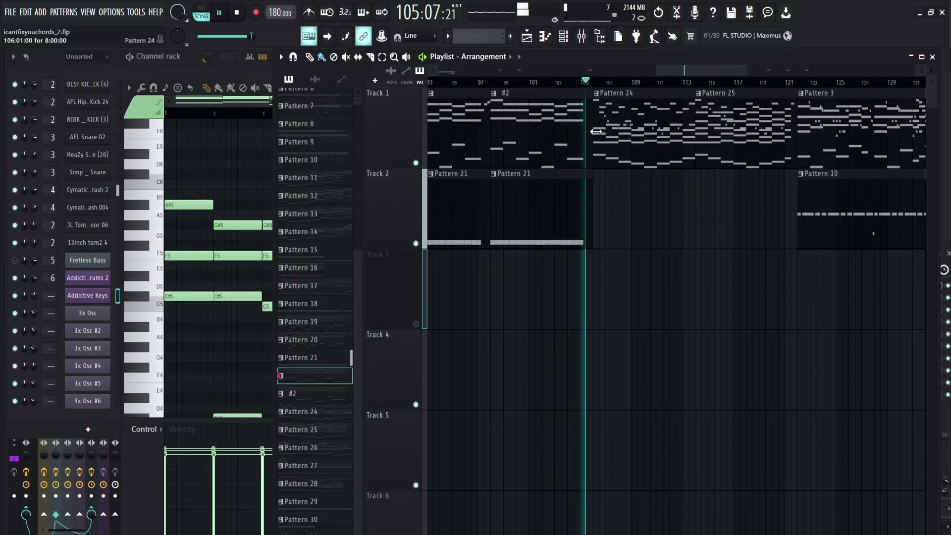
{"action": "left_click", "coordinate": [621, 122]}
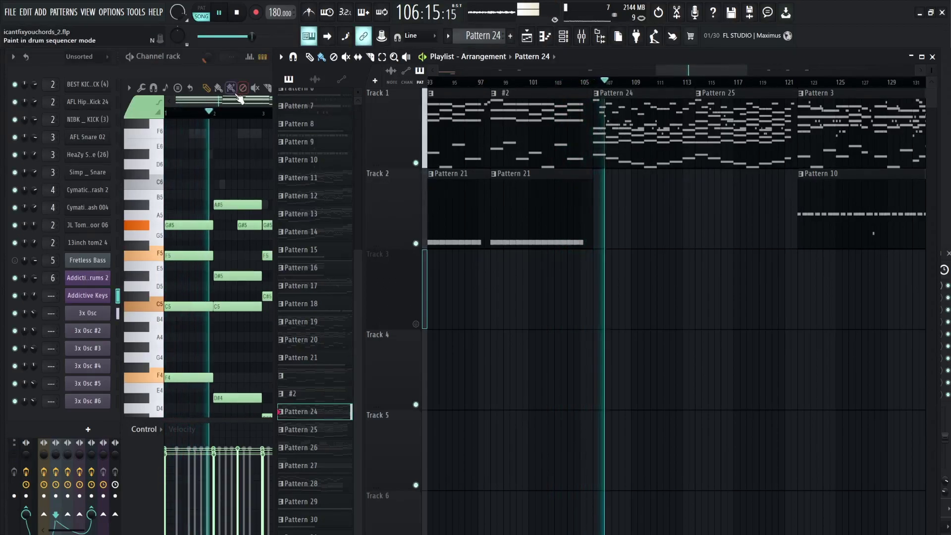
{"action": "left_click", "coordinate": [241, 101]}
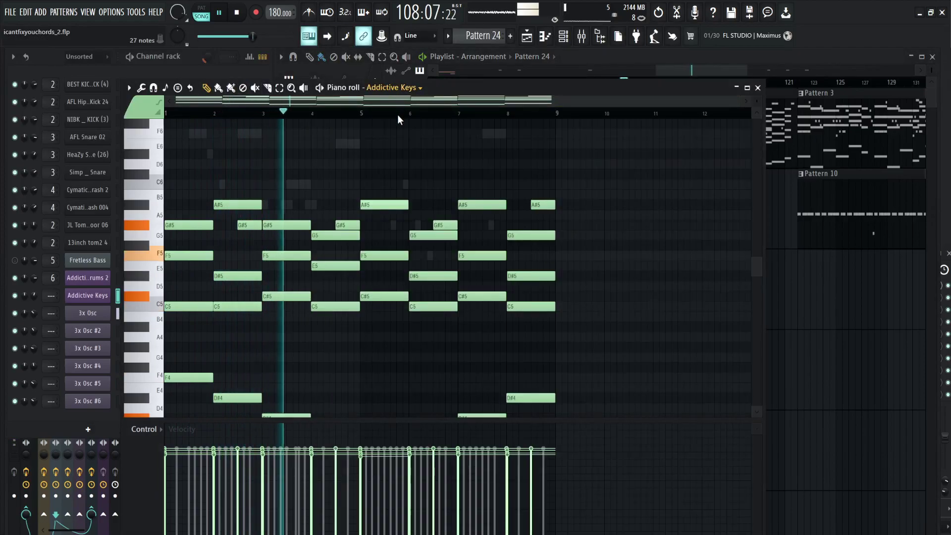
{"action": "left_click", "coordinate": [408, 124]}
{"action": "scroll", "coordinate": [396, 218], "scroll_direction": "up", "scroll_amount": 3}
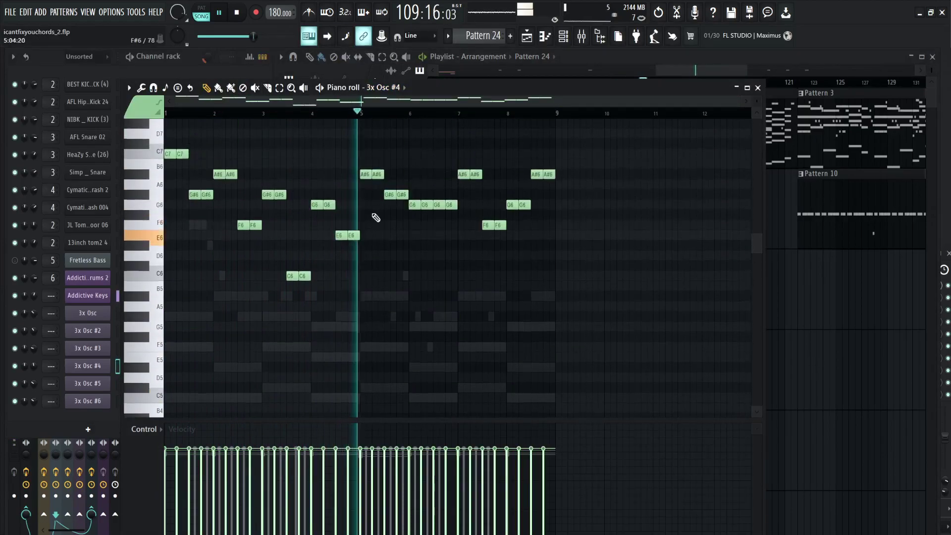
{"action": "scroll", "coordinate": [376, 218], "scroll_direction": "up", "scroll_amount": 3}
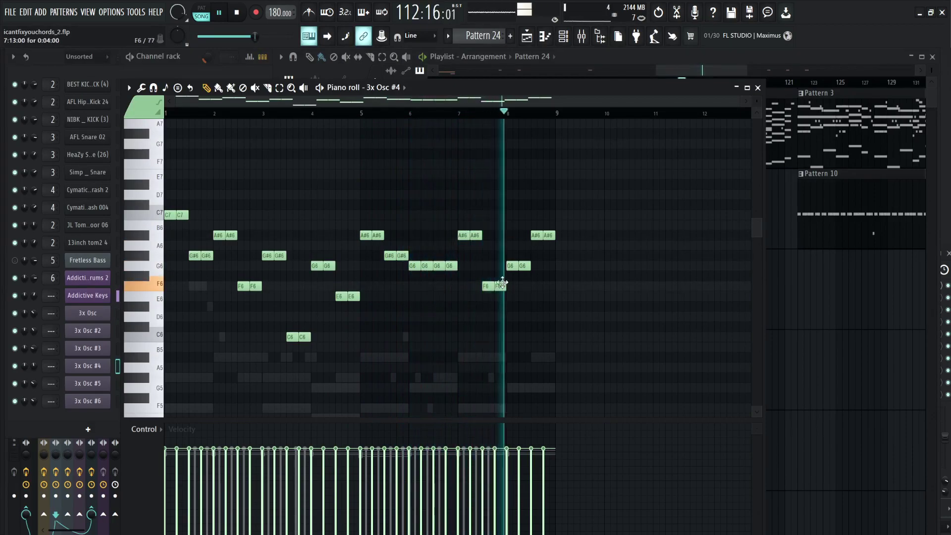
- Select the Pattern 25 clip on Track 1 and view its 3x Osc notes in the piano roll
{"action": "left_click", "coordinate": [800, 100]}
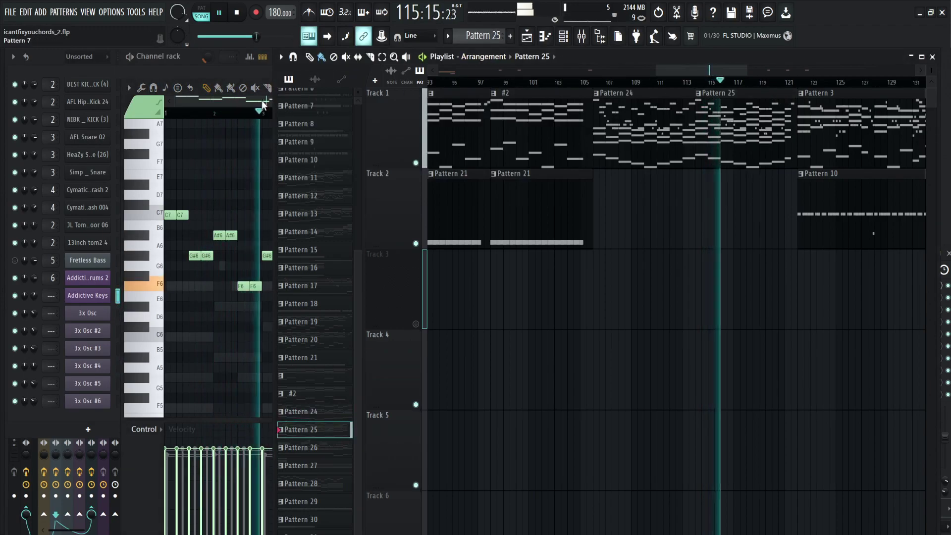
{"action": "left_click", "coordinate": [262, 100]}
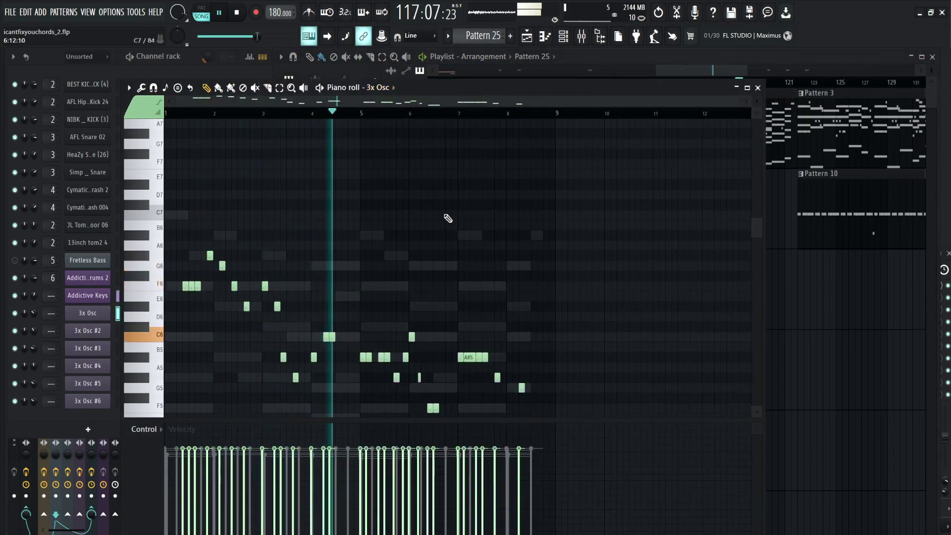
{"action": "scroll", "coordinate": [446, 210], "scroll_direction": "down", "scroll_amount": 3}
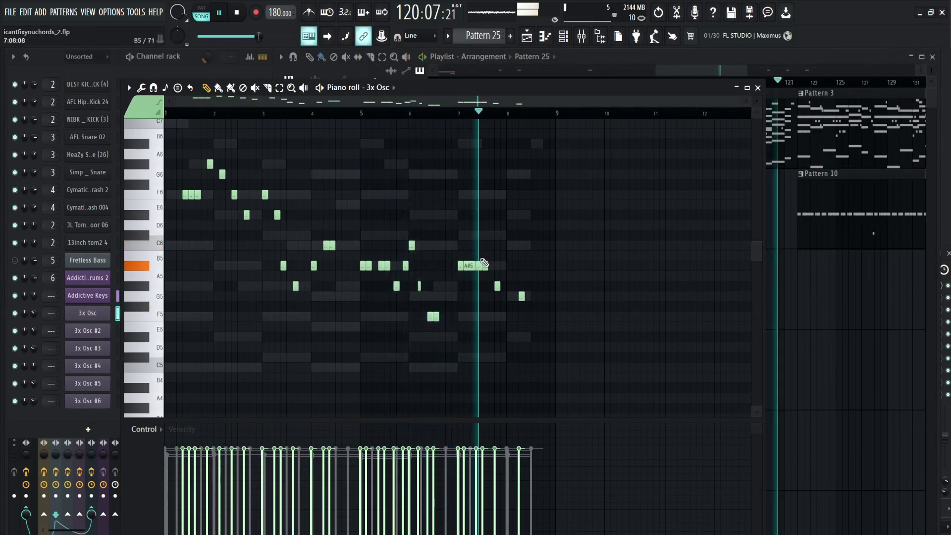
- Select the Pattern 3 clip after Pattern 25, view its 3x Osc #2 notes in the piano roll and return to the playlist
{"action": "left_click", "coordinate": [842, 108]}
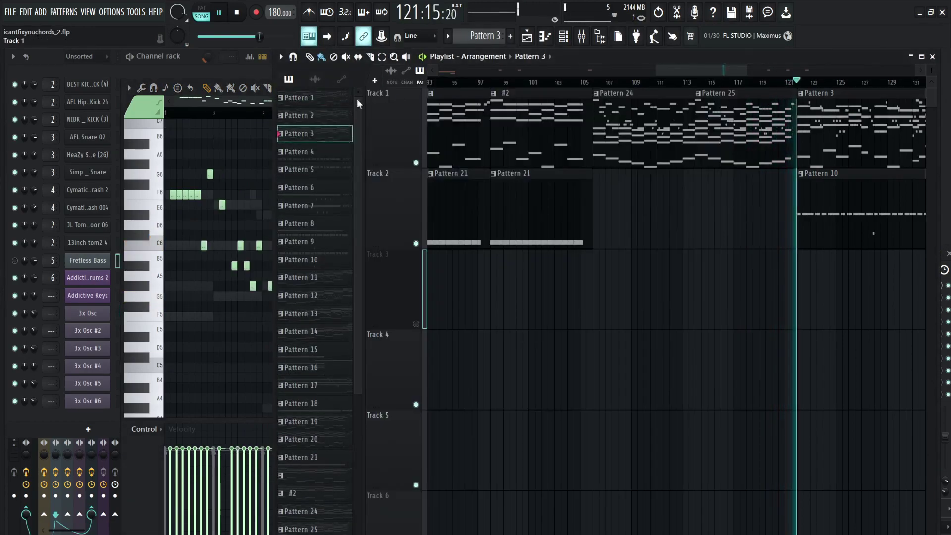
{"action": "left_click", "coordinate": [269, 99]}
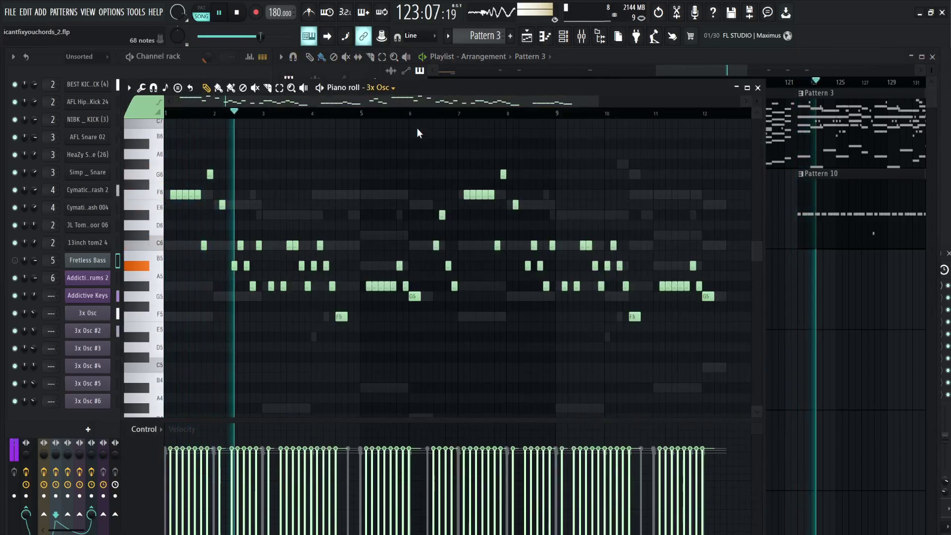
{"action": "right_click", "coordinate": [259, 215]}
{"action": "right_click", "coordinate": [259, 215]}
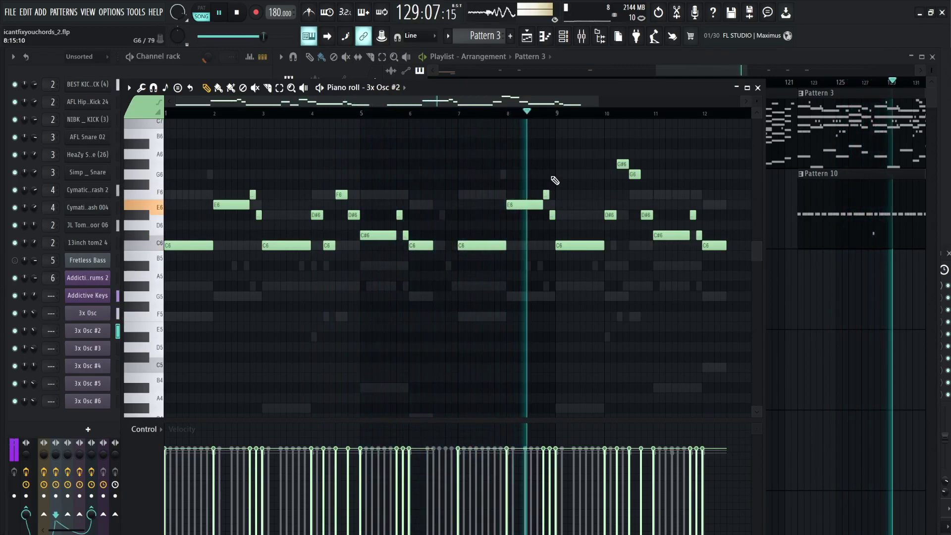
{"action": "scroll", "coordinate": [466, 177], "scroll_direction": "down", "scroll_amount": 1}
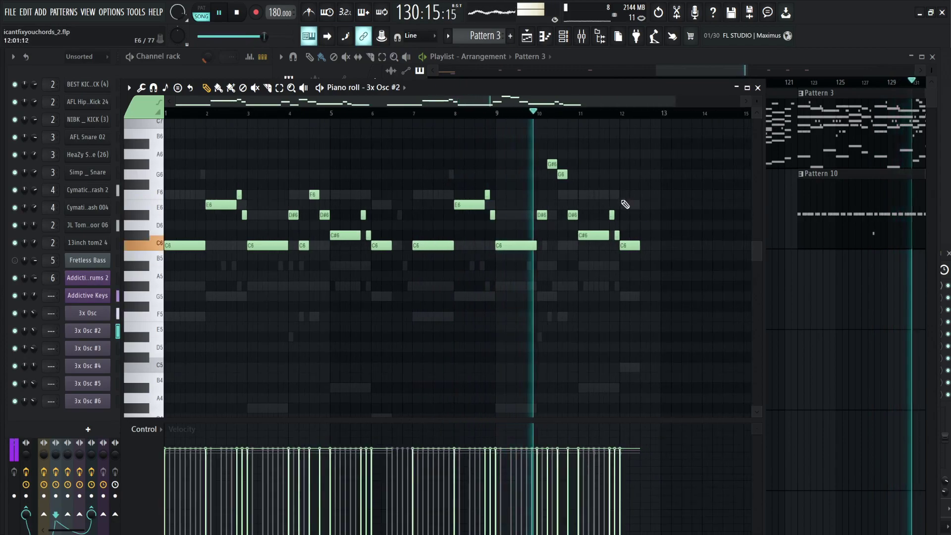
{"action": "scroll", "coordinate": [656, 208], "scroll_direction": "up", "scroll_amount": 2}
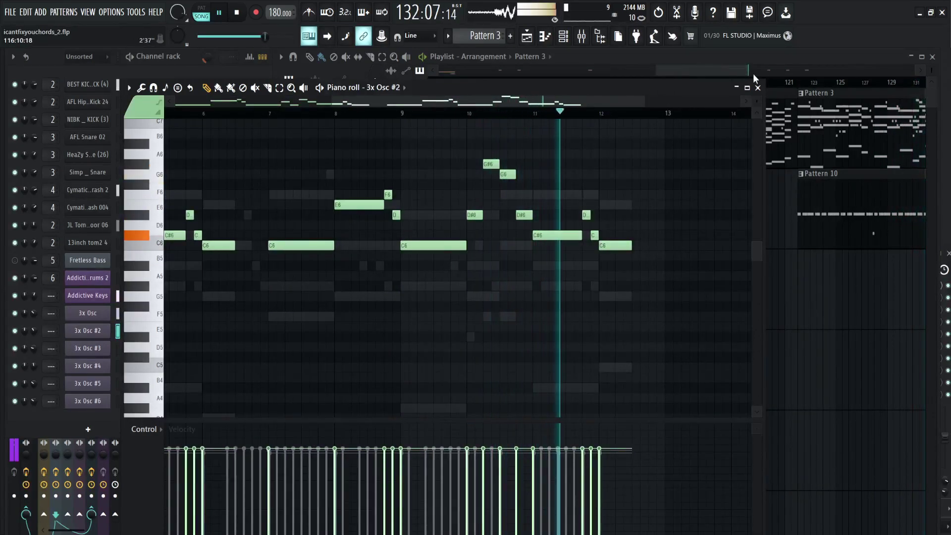
{"action": "left_click", "coordinate": [805, 54]}
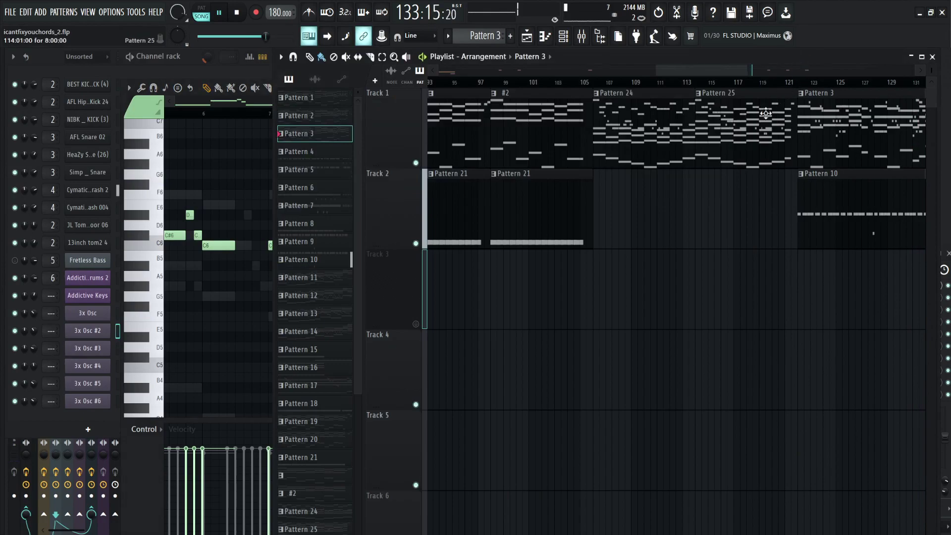
- Examine the playlist section from Pattern 3 to Pattern 12 and bring the channel rack in front of the piano roll
{"action": "scroll", "coordinate": [650, 127], "scroll_direction": "down", "scroll_amount": 2}
{"action": "scroll", "coordinate": [651, 127], "scroll_direction": "down", "scroll_amount": 2}
{"action": "scroll", "coordinate": [795, 140], "scroll_direction": "up", "scroll_amount": 2}
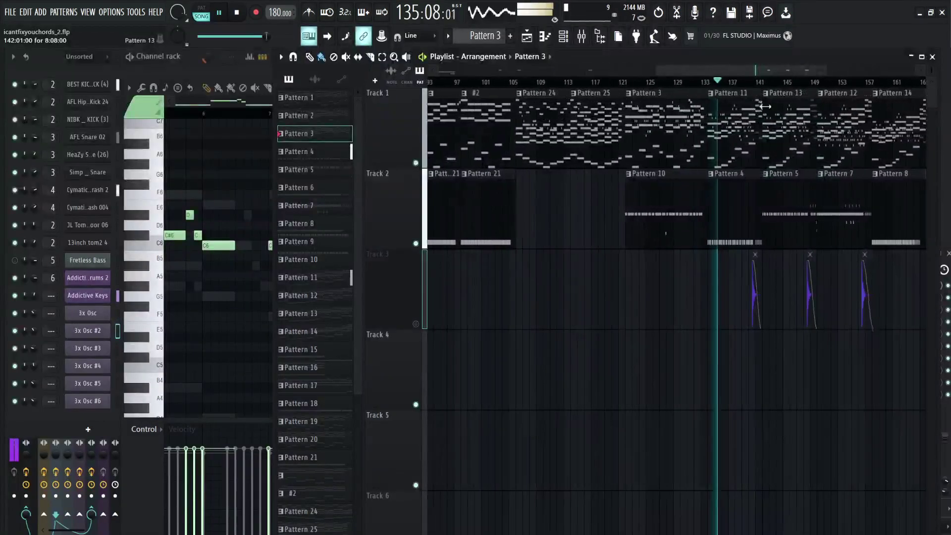
{"action": "scroll", "coordinate": [812, 115], "scroll_direction": "up", "scroll_amount": 2}
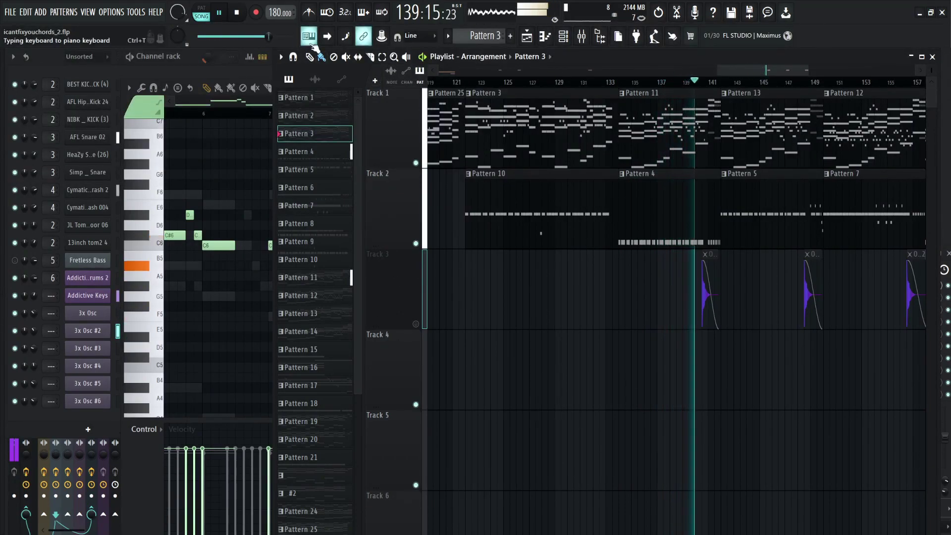
{"action": "left_click", "coordinate": [189, 58]}
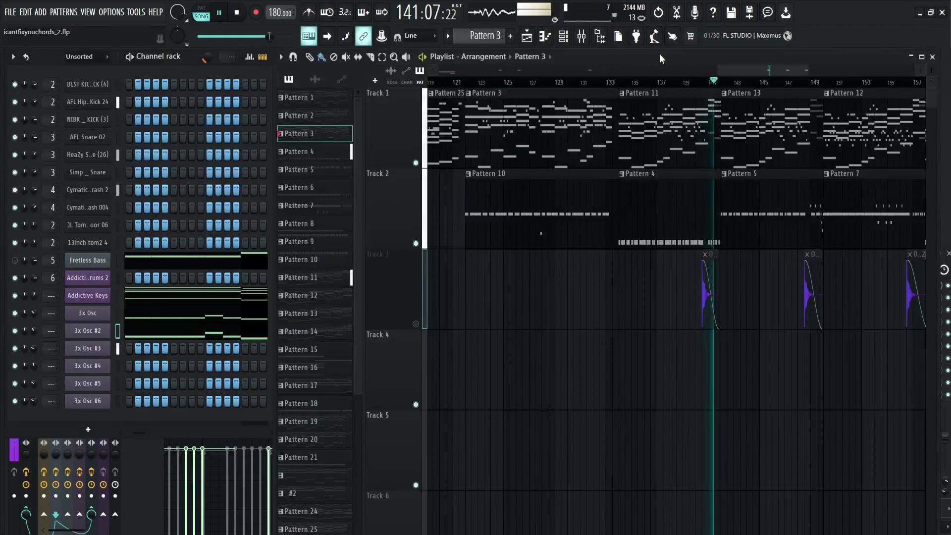
- Select the Pattern 12 clip on Track 1 and view its 3x Osc #2 notes in the piano roll
{"action": "scroll", "coordinate": [734, 124], "scroll_direction": "down", "scroll_amount": 3}
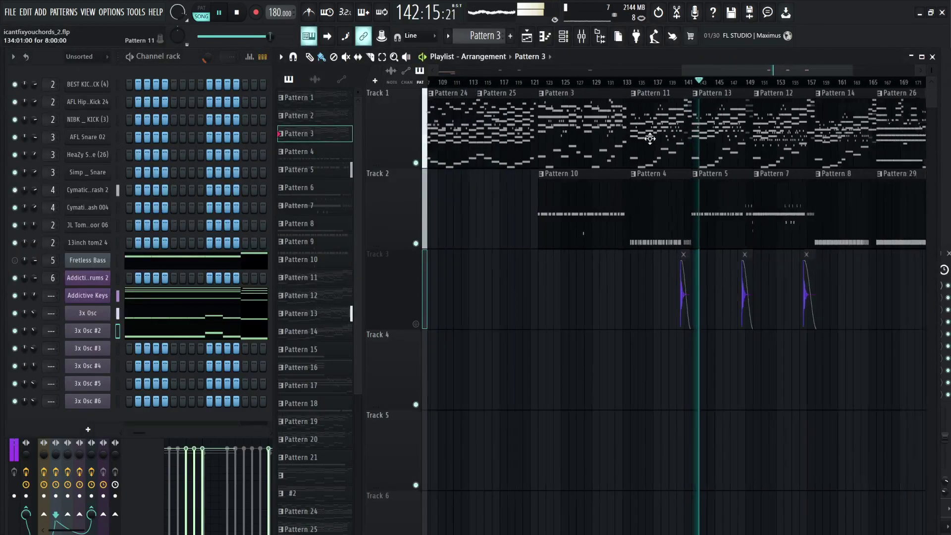
{"action": "scroll", "coordinate": [745, 147], "scroll_direction": "up", "scroll_amount": 2}
{"action": "left_click", "coordinate": [736, 126]}
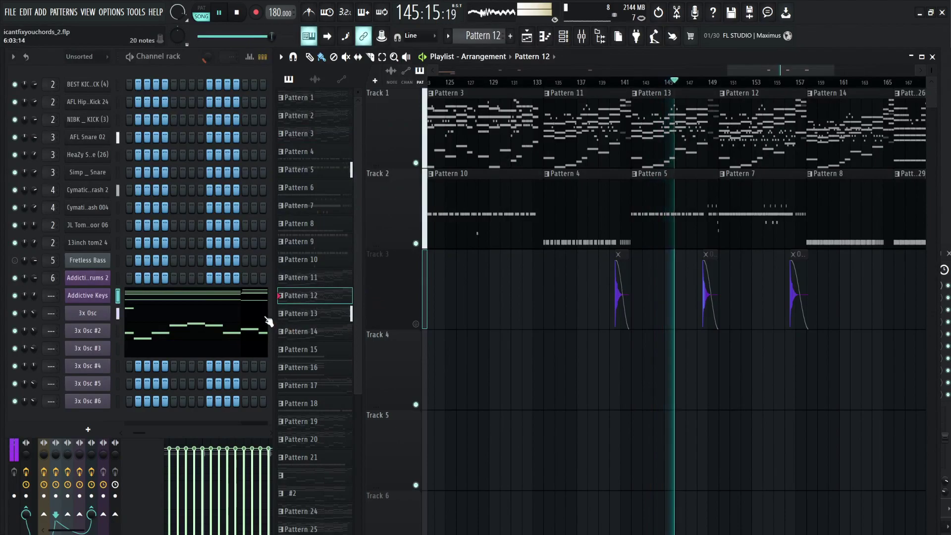
{"action": "left_click", "coordinate": [118, 330]}
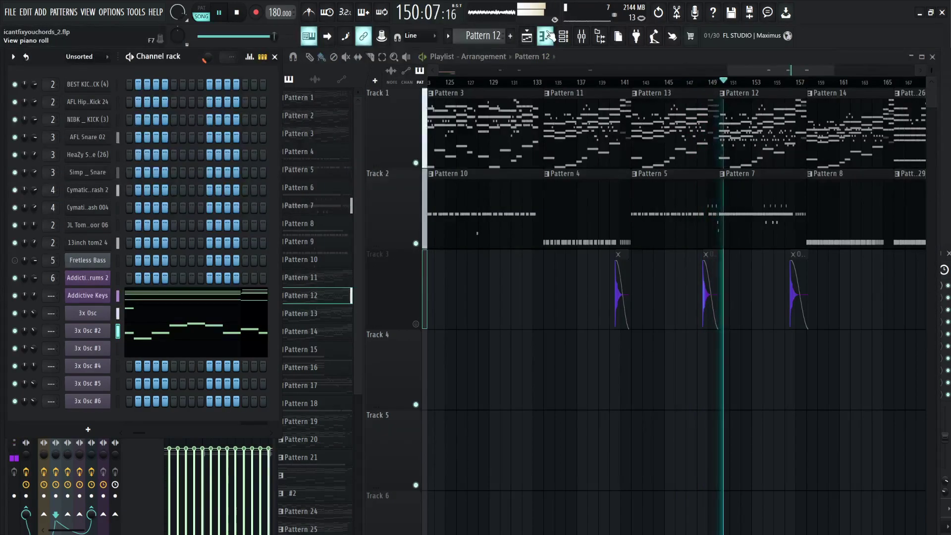
{"action": "left_click", "coordinate": [546, 36]}
{"action": "scroll", "coordinate": [313, 228], "scroll_direction": "up", "scroll_amount": 4}
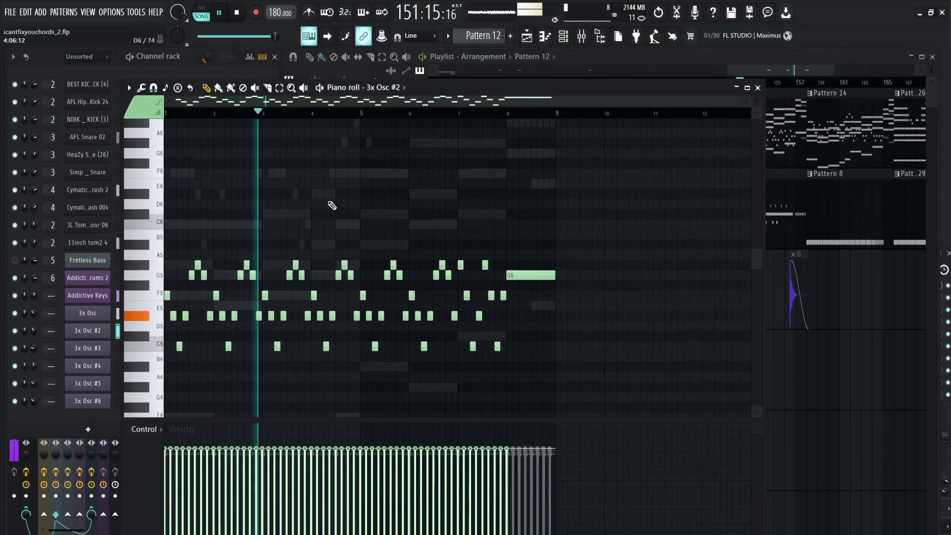
{"action": "scroll", "coordinate": [333, 205], "scroll_direction": "down", "scroll_amount": 3}
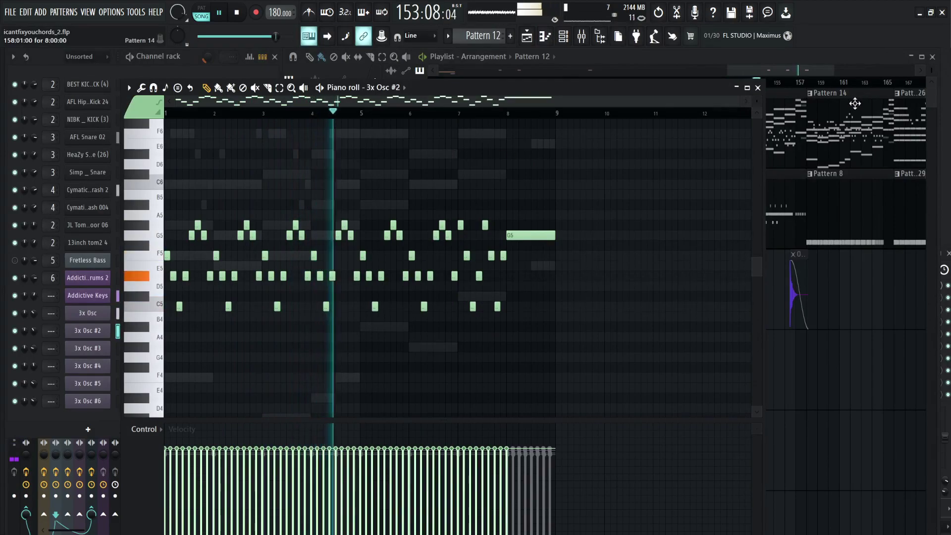
- Select the Pattern 14 clip on Track 1 and view its 3x Osc #2 notes in the piano roll
{"action": "left_click", "coordinate": [837, 107]}
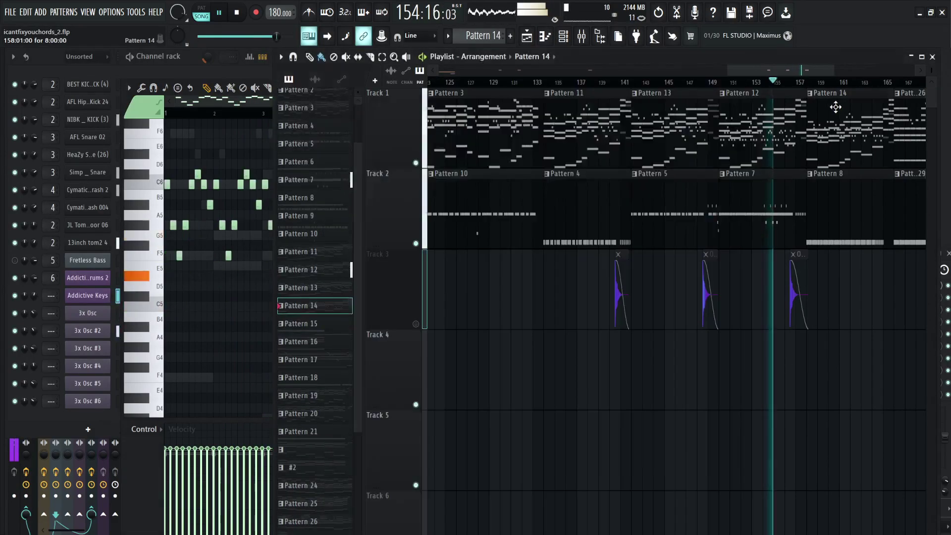
{"action": "left_click", "coordinate": [260, 98]}
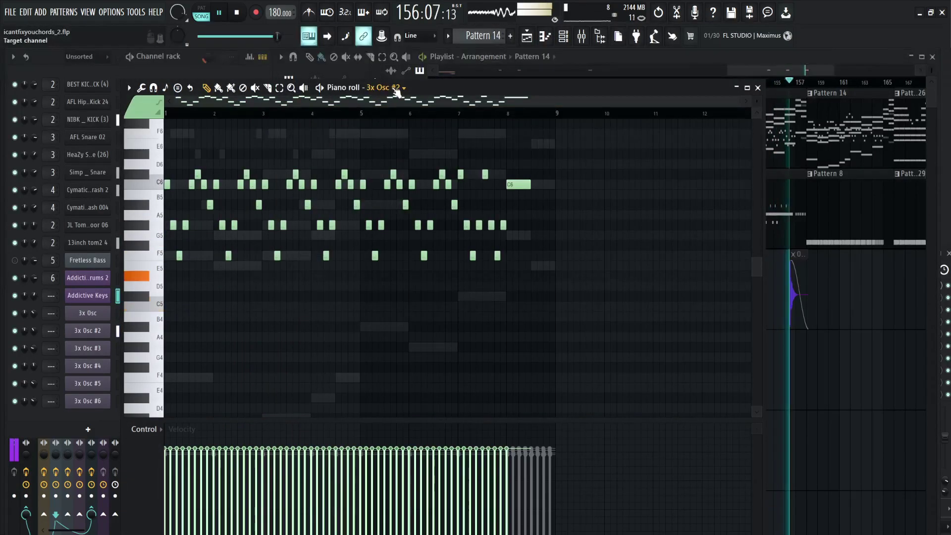
{"action": "scroll", "coordinate": [335, 184], "scroll_direction": "up", "scroll_amount": 4}
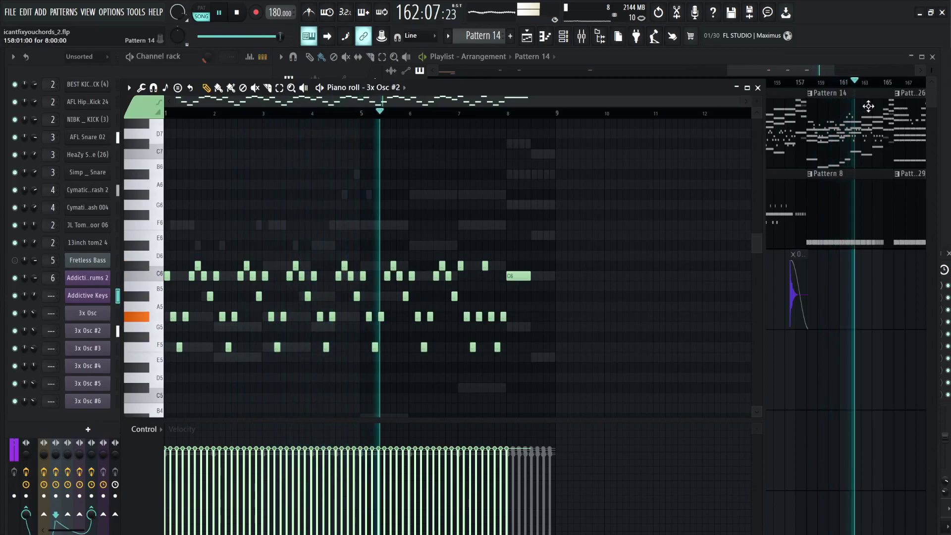
- Select the Pattern 26 clip on Track 1 and view its 3x Osc #6 notes in the piano roll
{"action": "left_click", "coordinate": [906, 110]}
{"action": "left_click", "coordinate": [260, 97]}
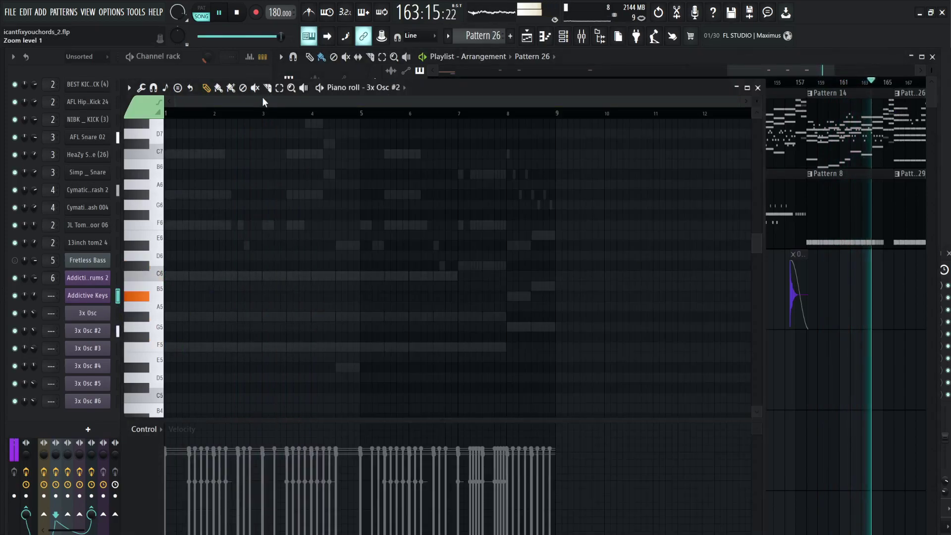
{"action": "left_click", "coordinate": [403, 126]}
{"action": "scroll", "coordinate": [201, 186], "scroll_direction": "up", "scroll_amount": 2}
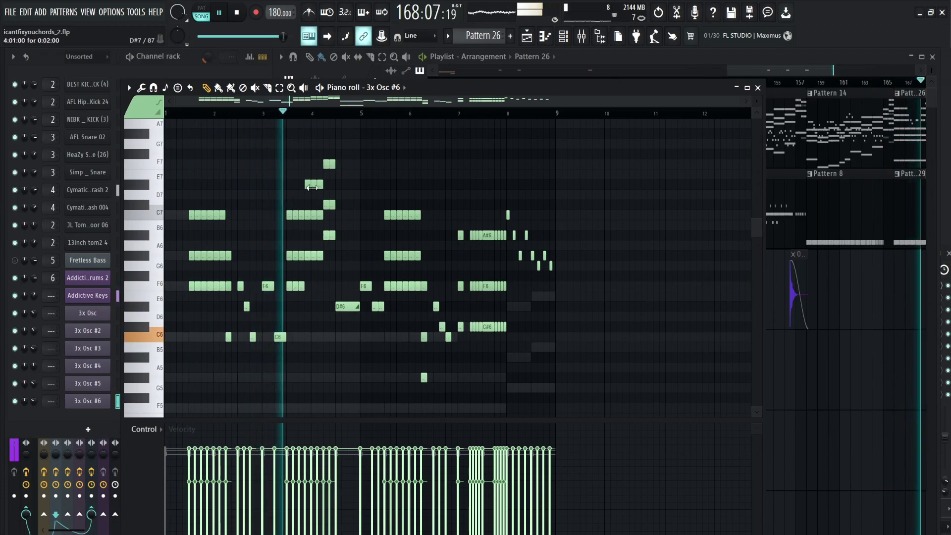
{"action": "scroll", "coordinate": [312, 187], "scroll_direction": "down", "scroll_amount": 2}
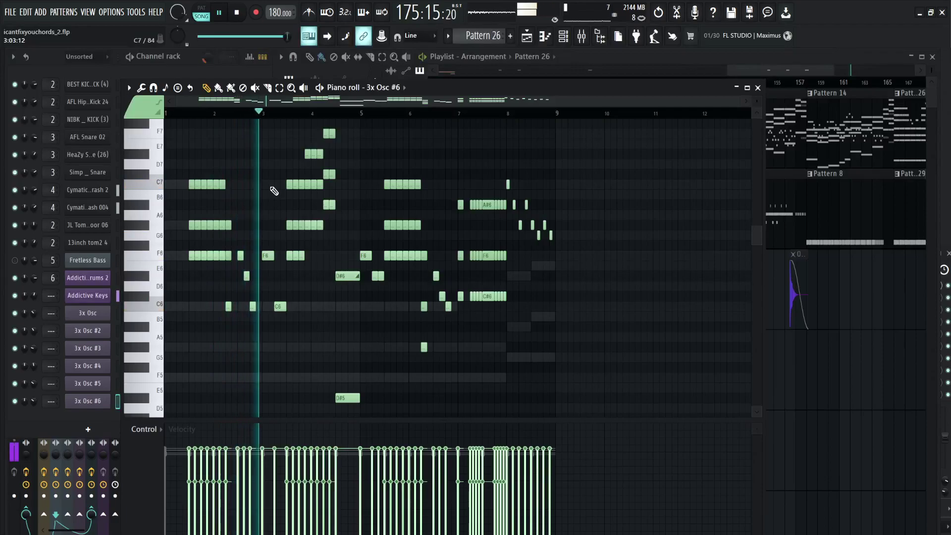
{"action": "scroll", "coordinate": [416, 185], "scroll_direction": "up", "scroll_amount": 2}
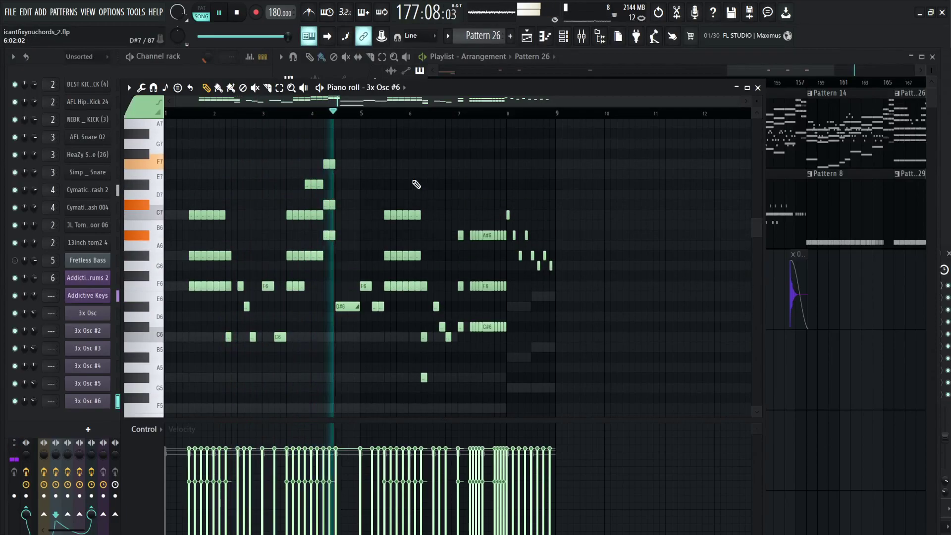
- Return to the playlist and view the whole arrangement from the first bar to the end
{"action": "left_click", "coordinate": [754, 52]}
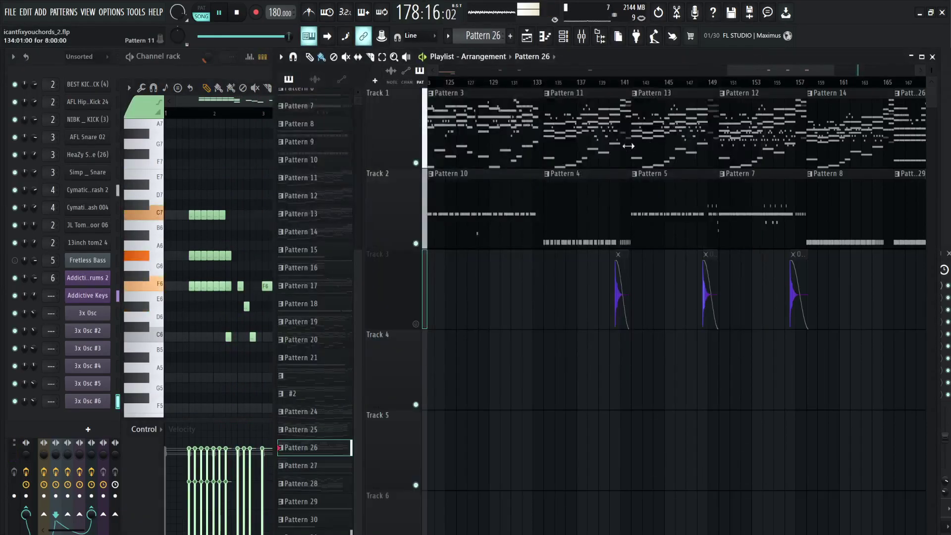
{"action": "scroll", "coordinate": [686, 134], "scroll_direction": "down", "scroll_amount": 4}
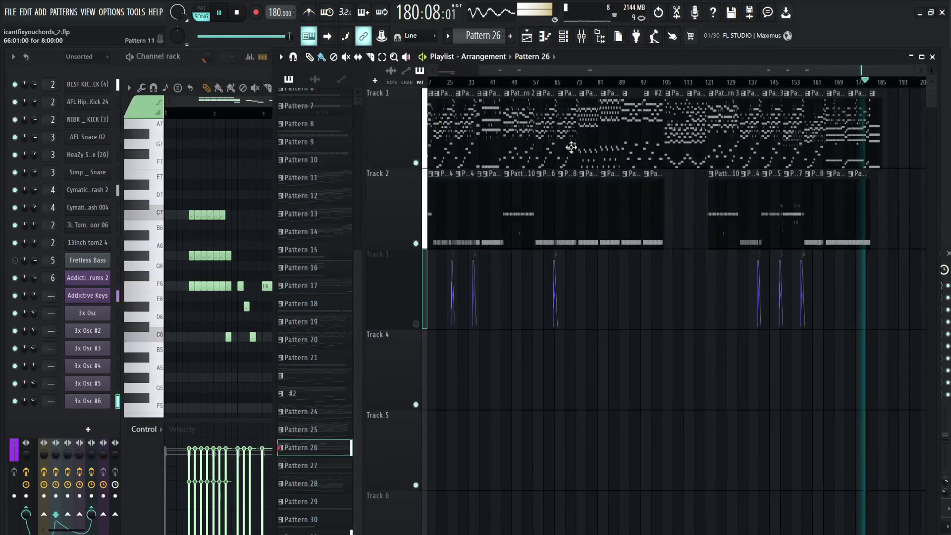
{"action": "scroll", "coordinate": [565, 141], "scroll_direction": "down", "scroll_amount": 1}
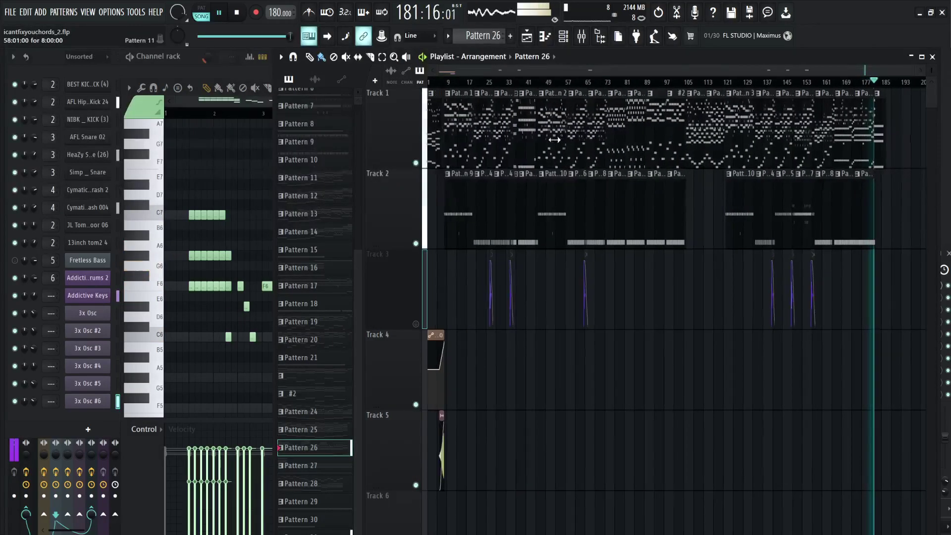